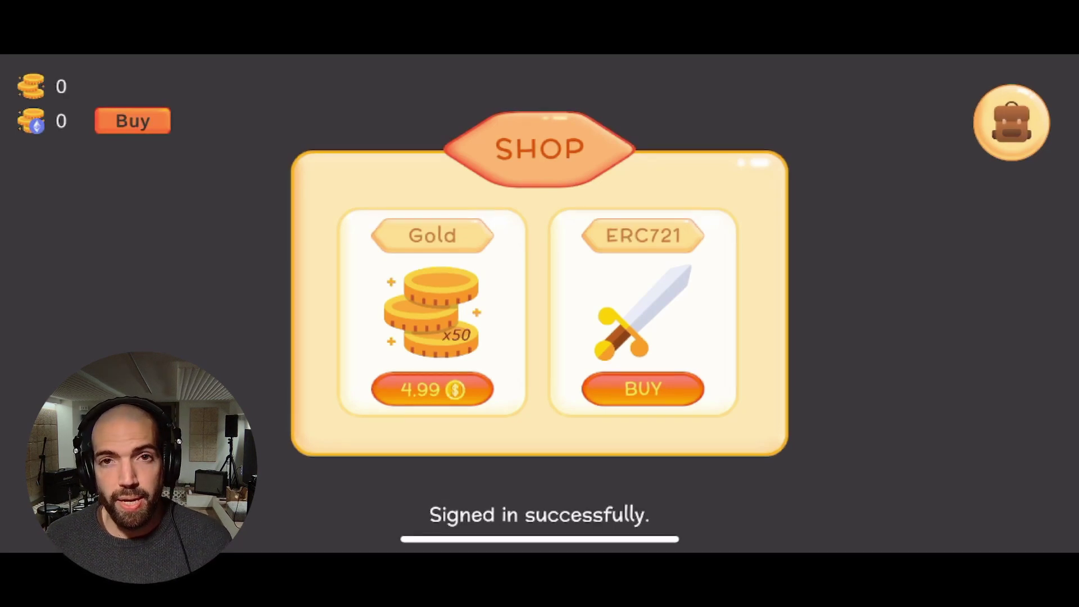
Buy the 50 Gold pack for 4.99, then swap 40 Gold for 400 crypto coins at 1:10
click(461, 313)
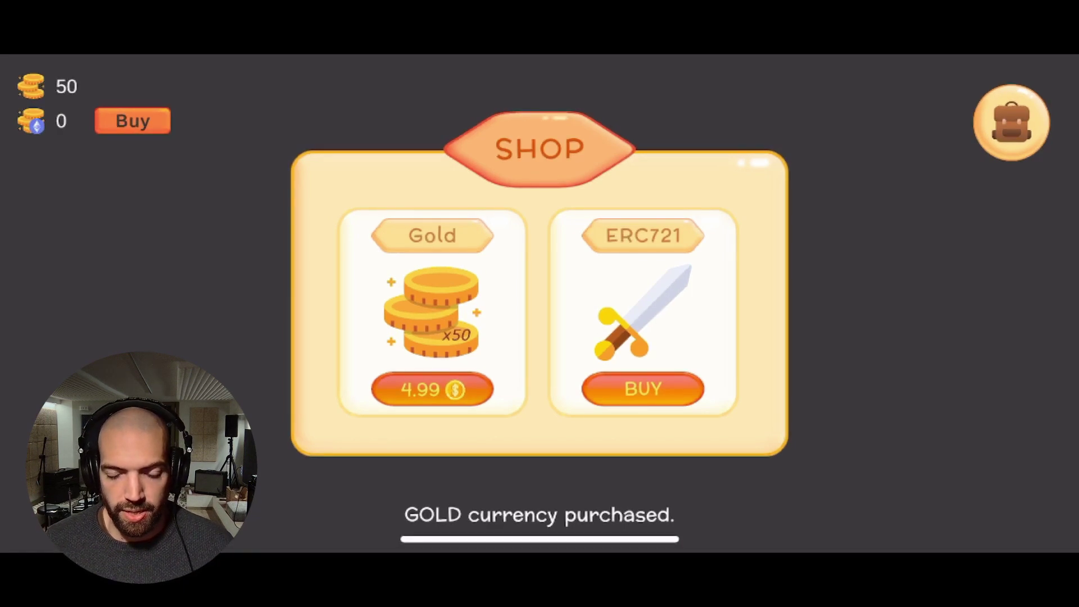
click(133, 121)
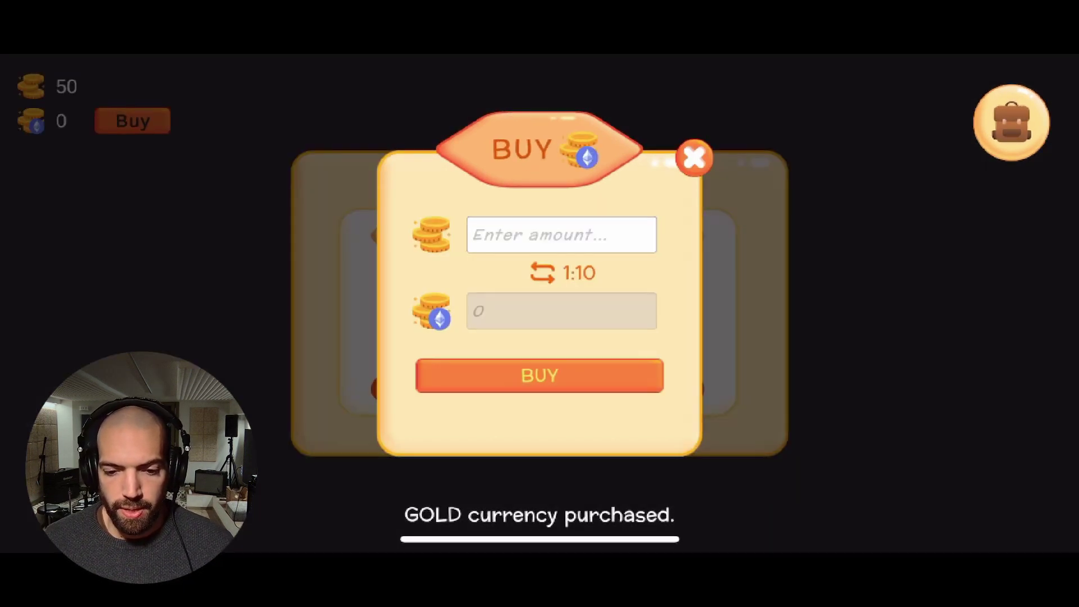
click(561, 234)
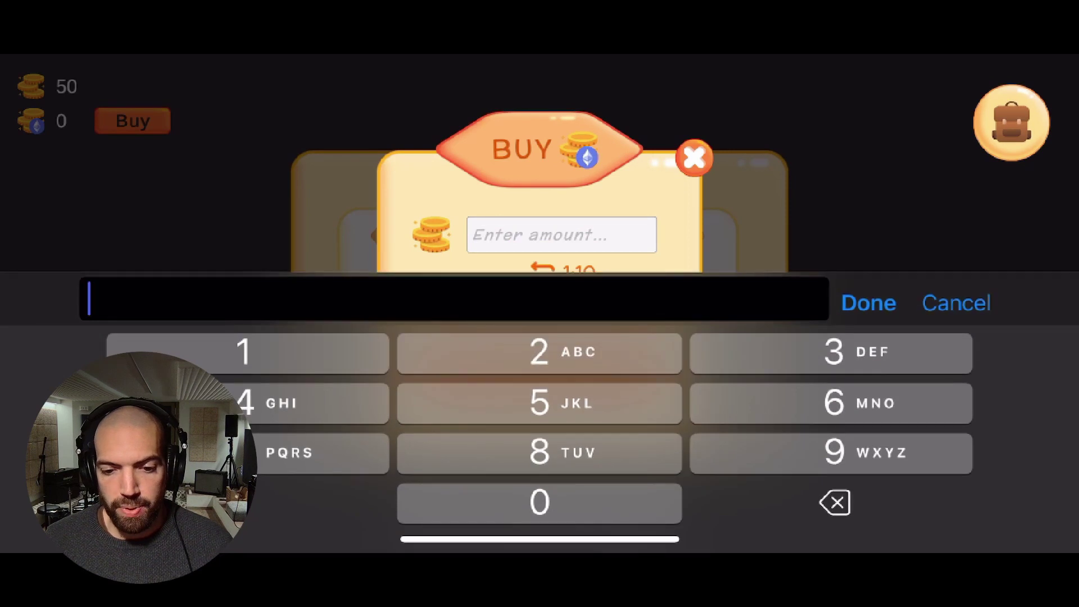
text(40)
key(Return)
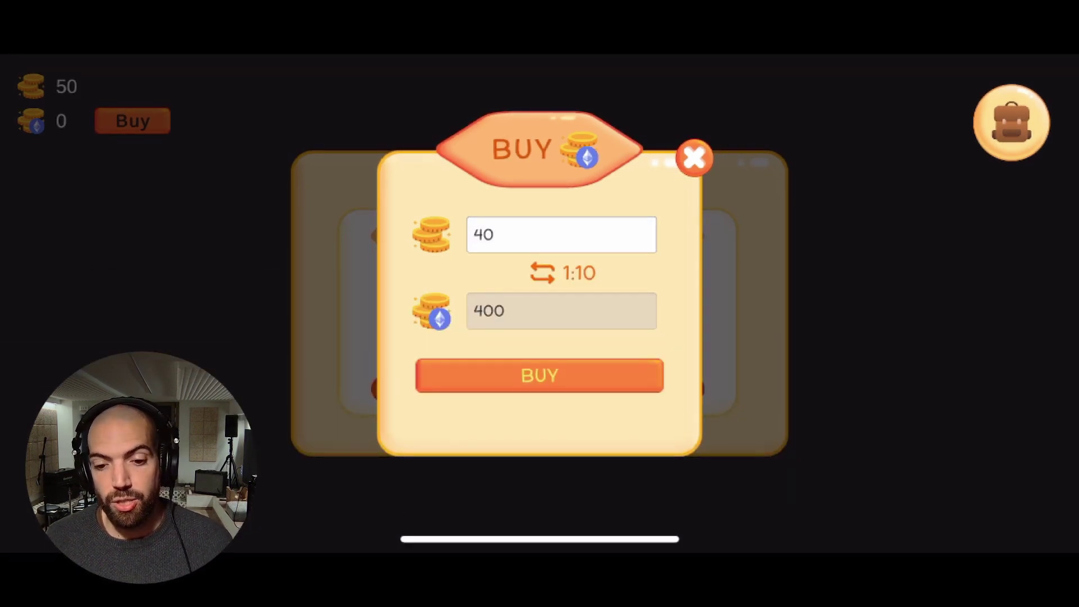
click(539, 375)
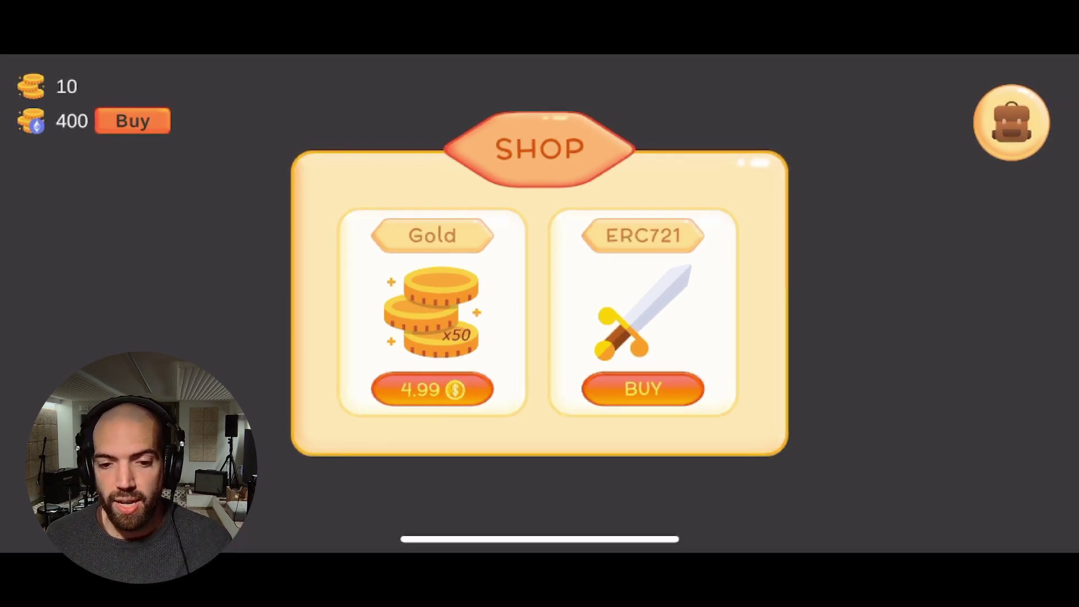
Mint the ERC721 sword with the 350 crypto option and view it in the Inventory
click(642, 389)
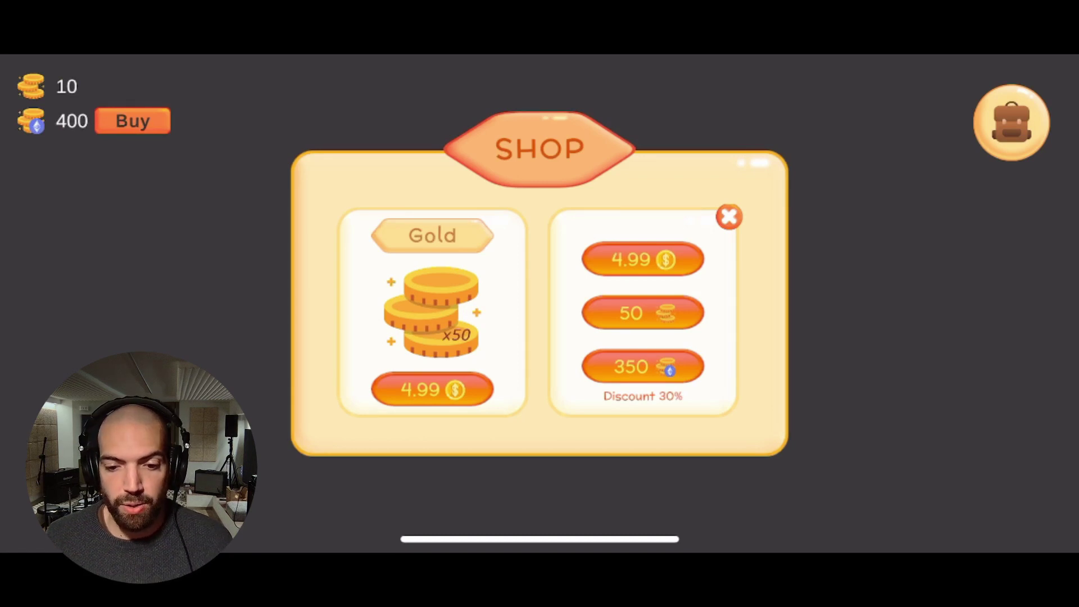
click(643, 366)
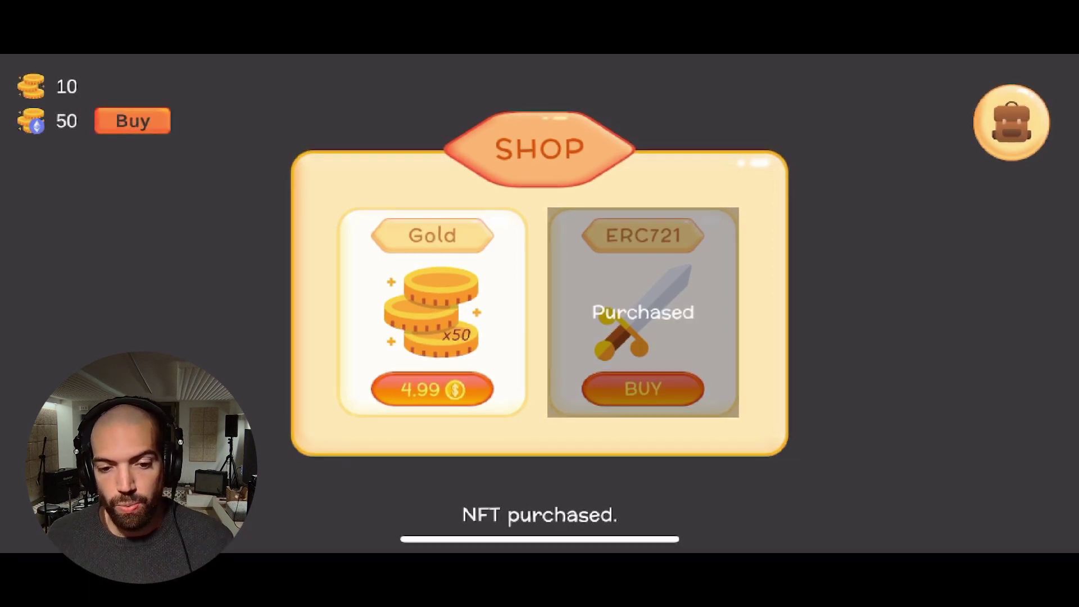
click(1012, 122)
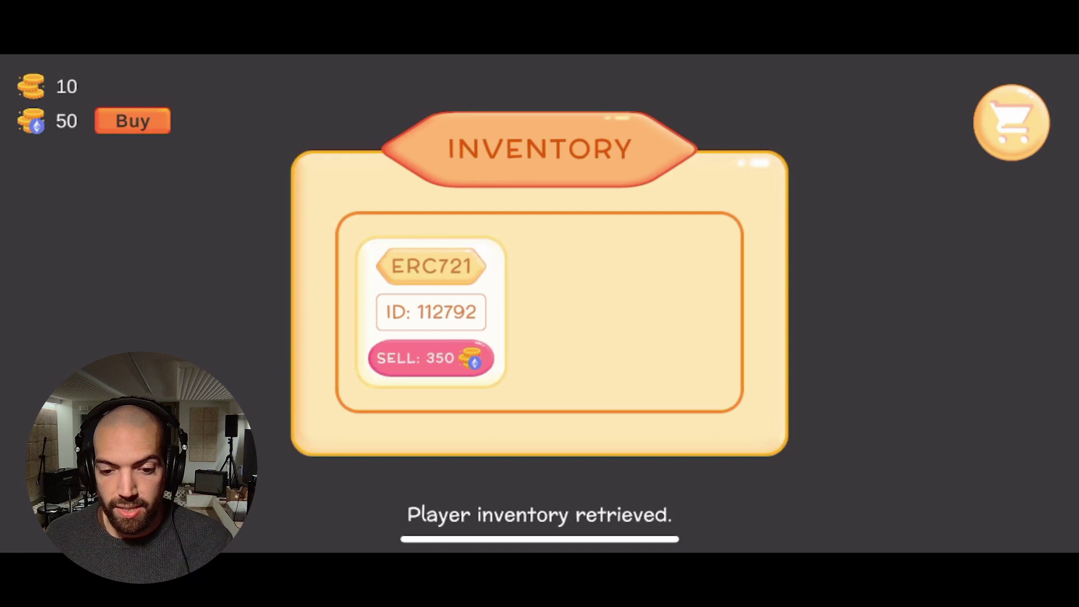
Sell the ERC721 item for 350 crypto, go back to the Shop, then bring up Safari's GitHub README
click(431, 358)
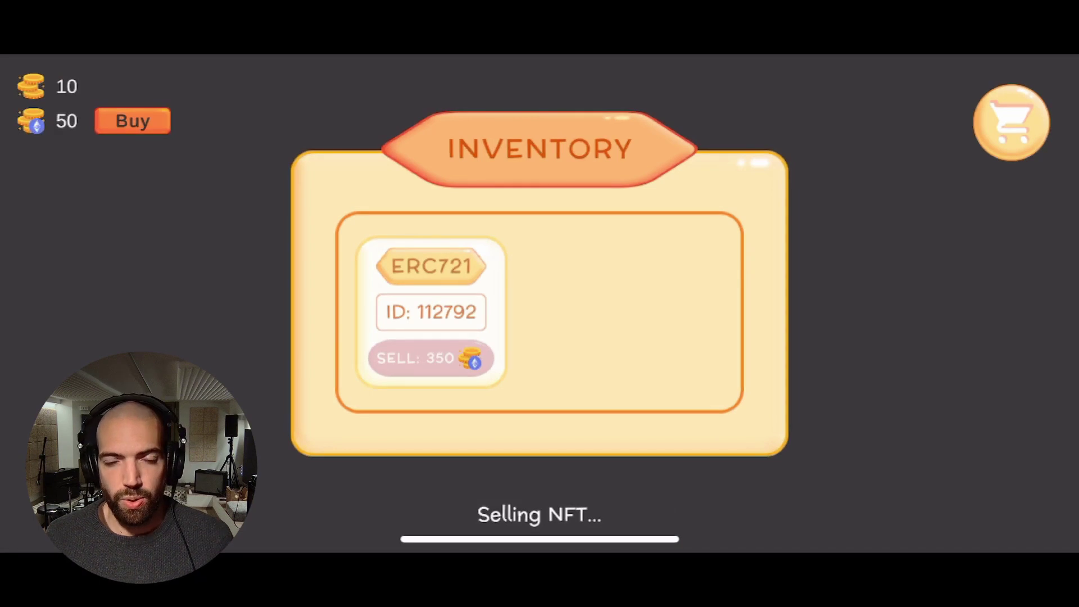
click(1011, 123)
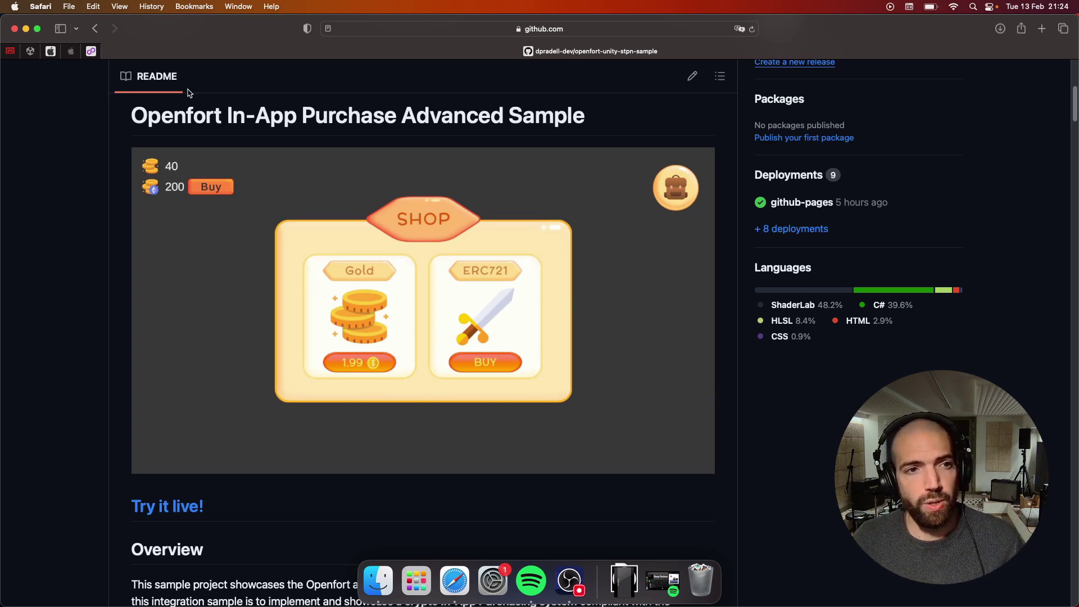
mouse_move(17, 53)
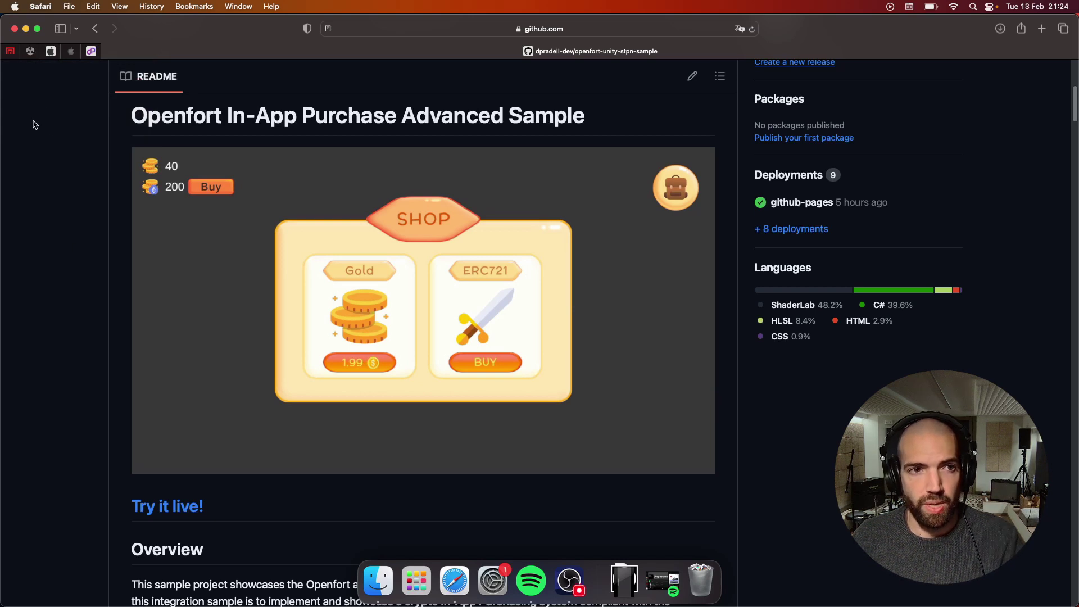
Review Openfort Assets and Gas policies, ending on Dev Accounts listing MintingAccount and TreasuryAccount
click(10, 51)
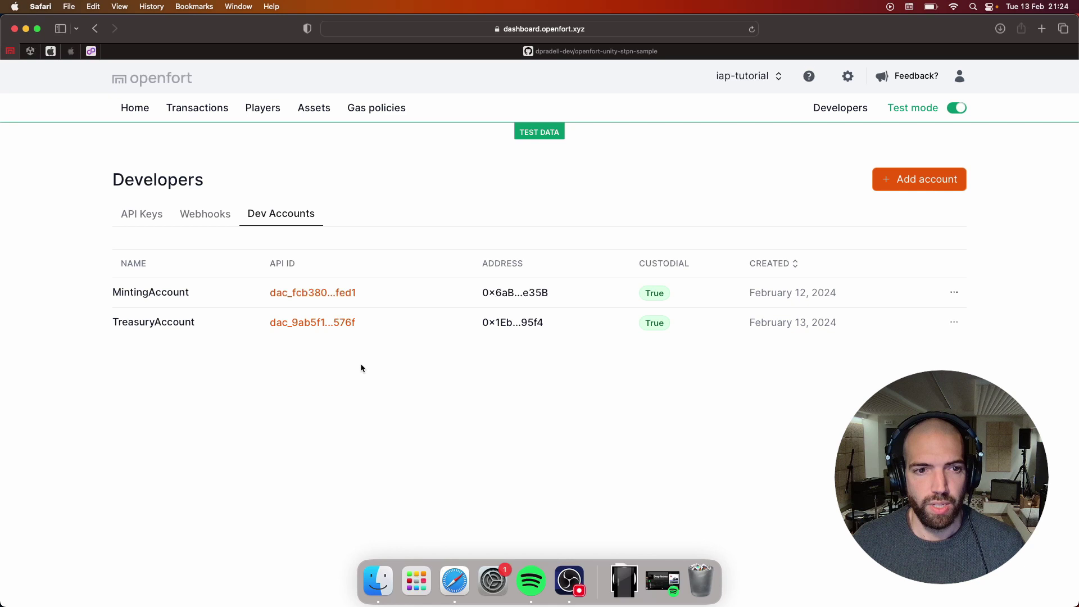
click(313, 109)
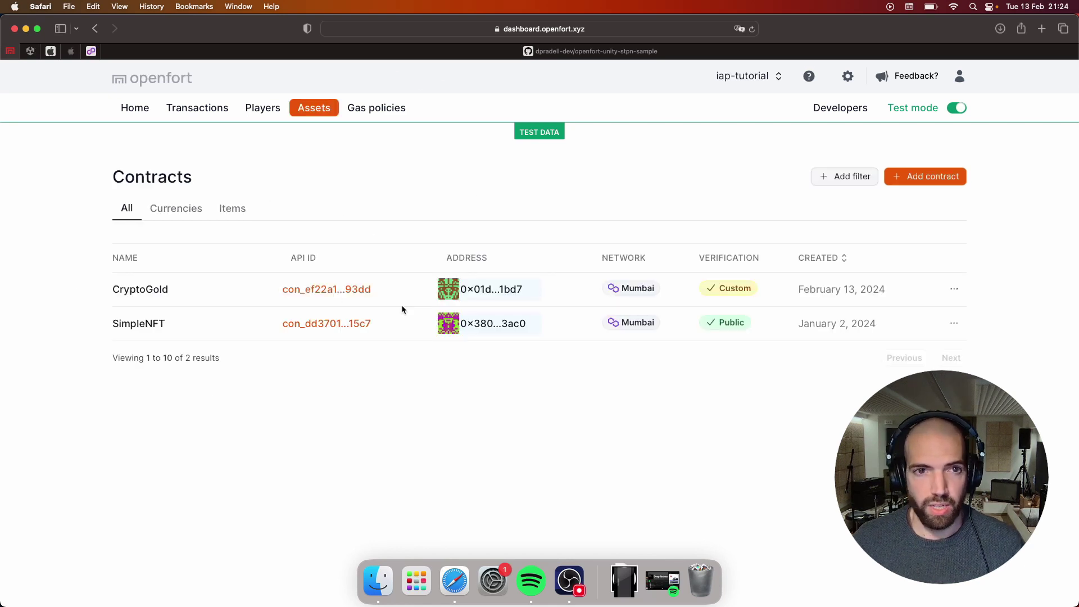
click(364, 114)
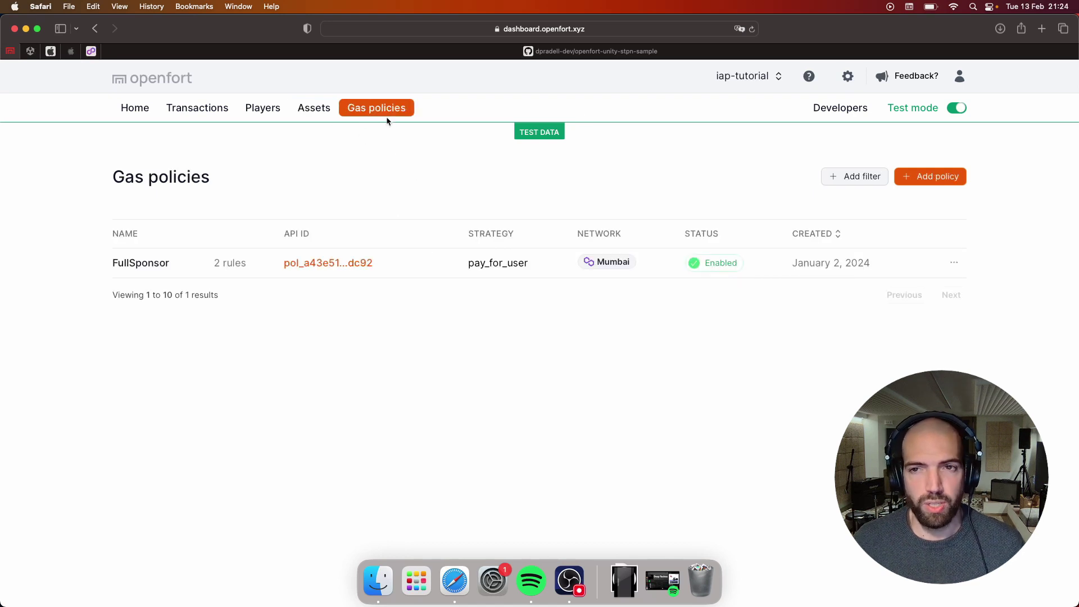
click(856, 110)
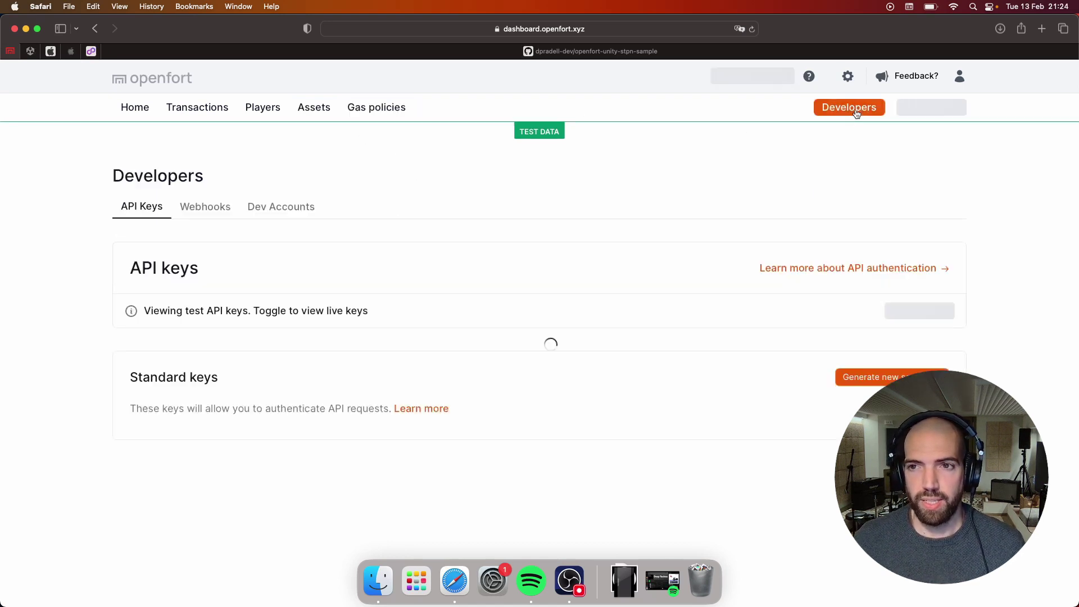
click(302, 217)
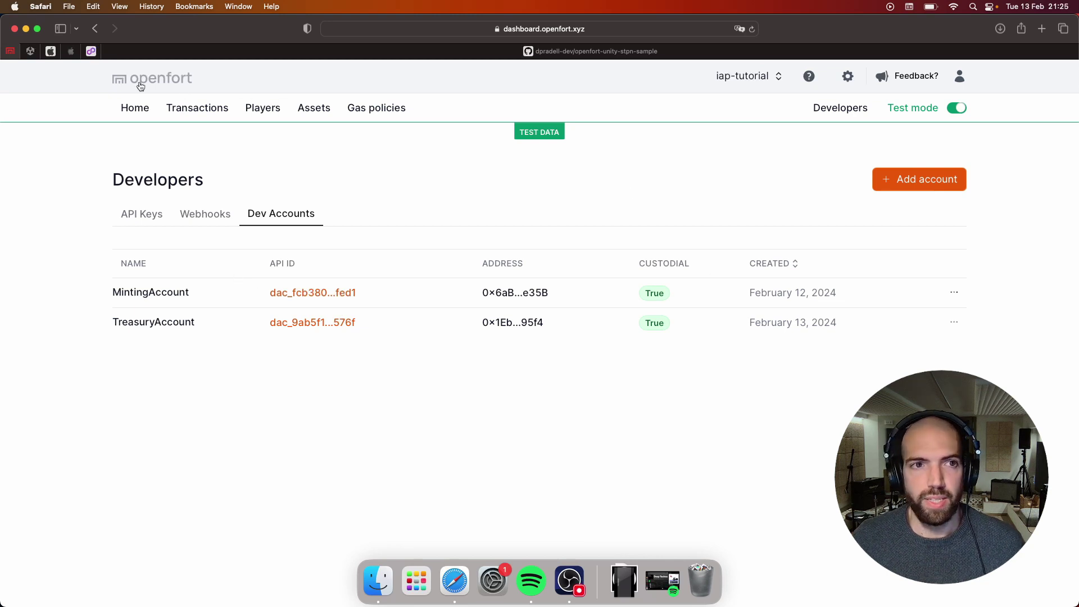
On the Unity Cloud Economy page, cancel a new resource and view the Gold currency unchanged
click(31, 51)
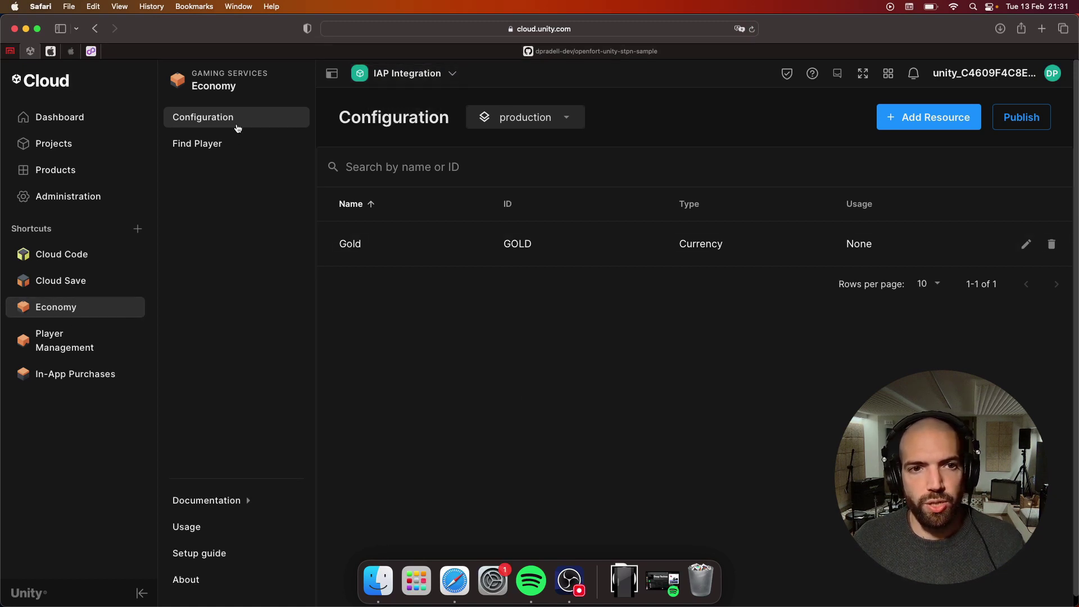
click(948, 123)
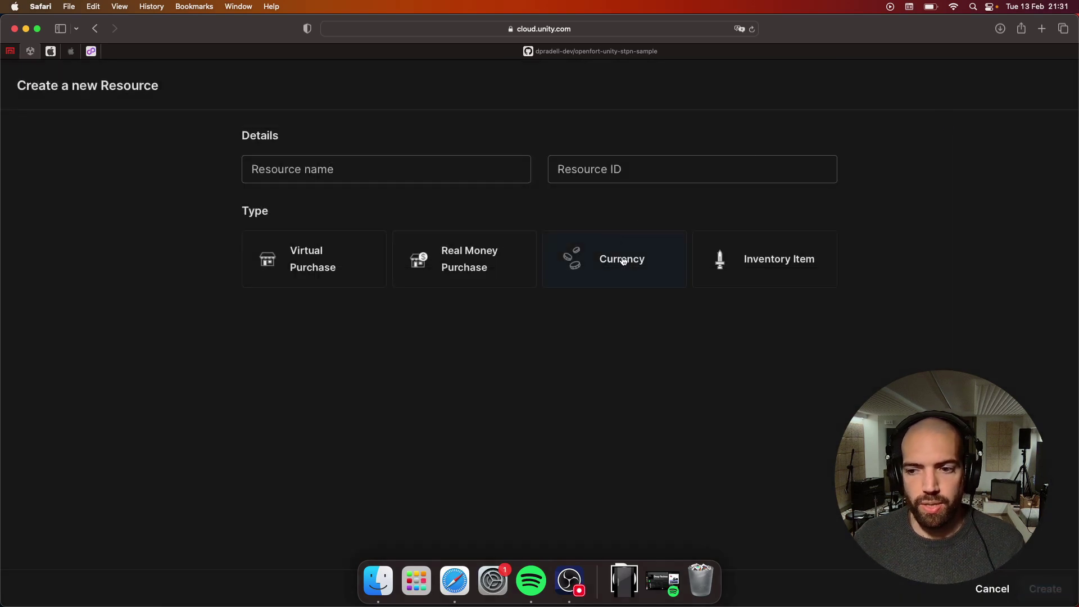
click(992, 588)
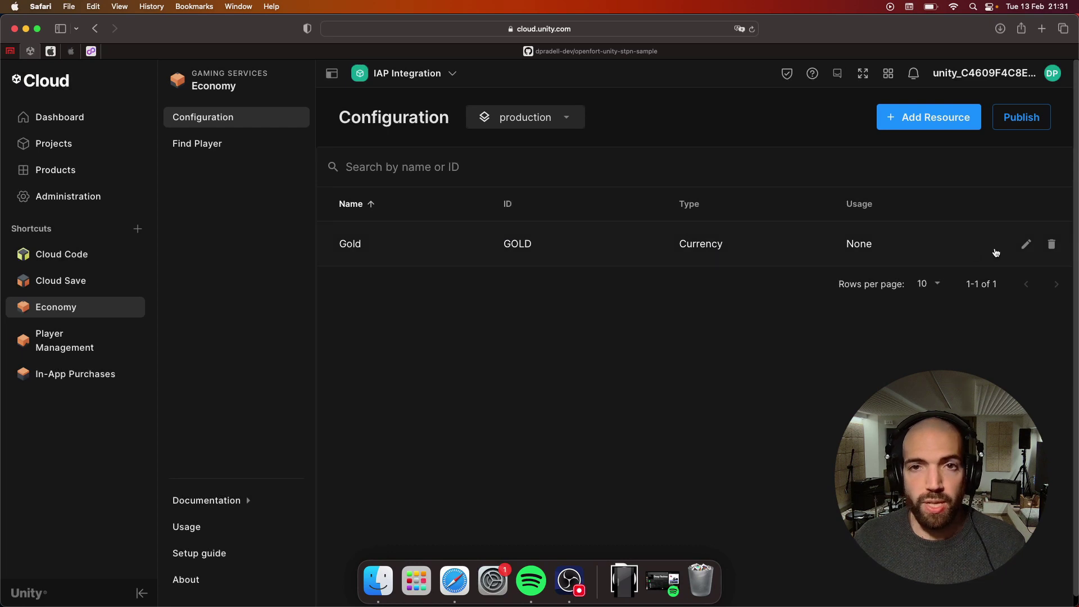
click(1025, 245)
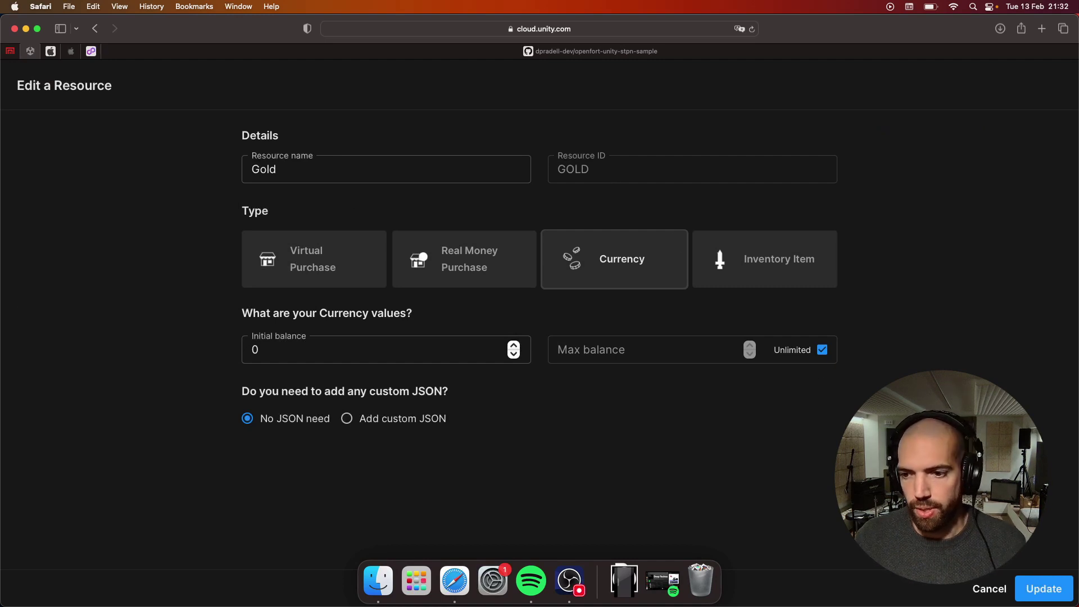
click(988, 589)
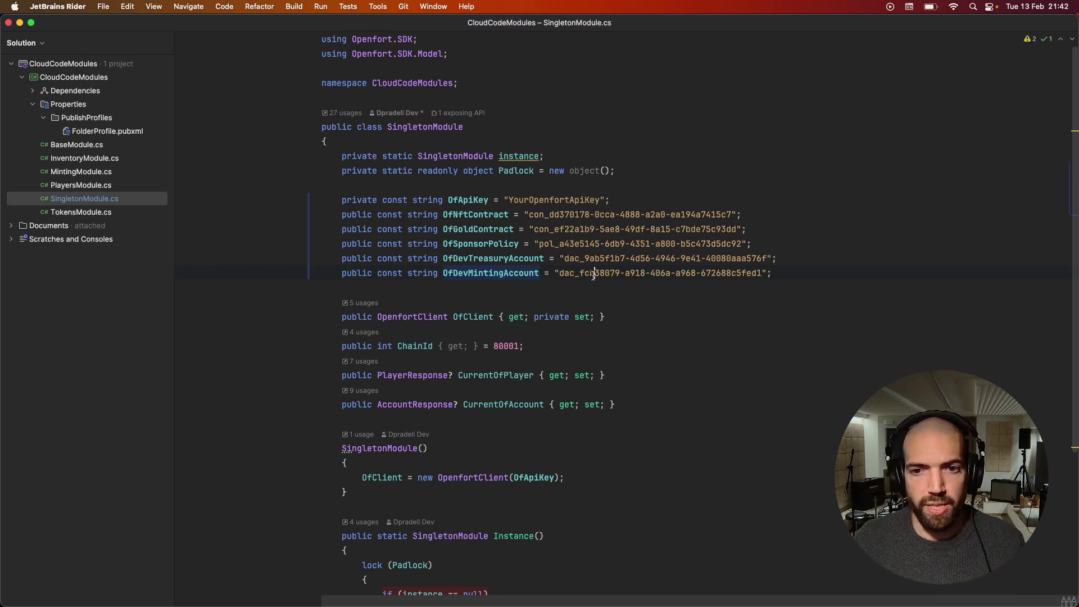
Copy the MintingAccount API ID from Openfort to compare with SingletonModule.cs's OfDevMintingAccount value
click(634, 274)
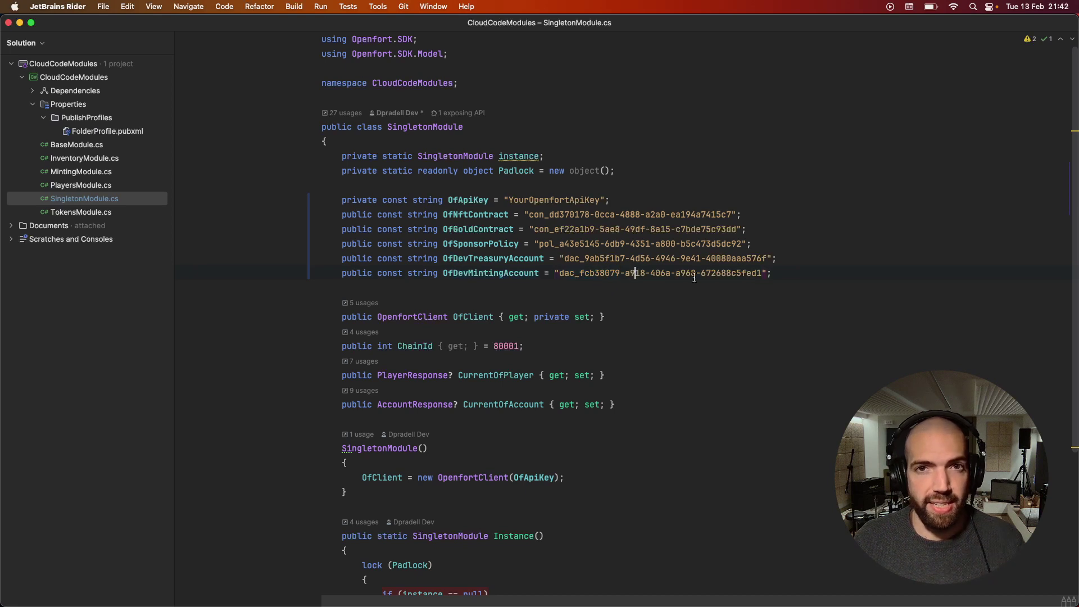
key(super+Tab)
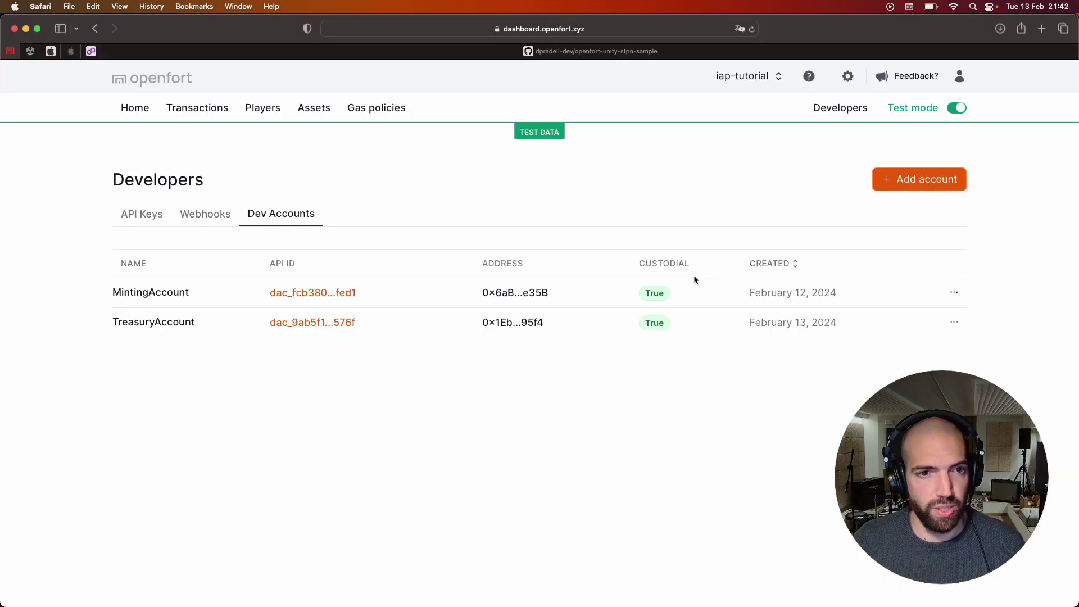
click(368, 293)
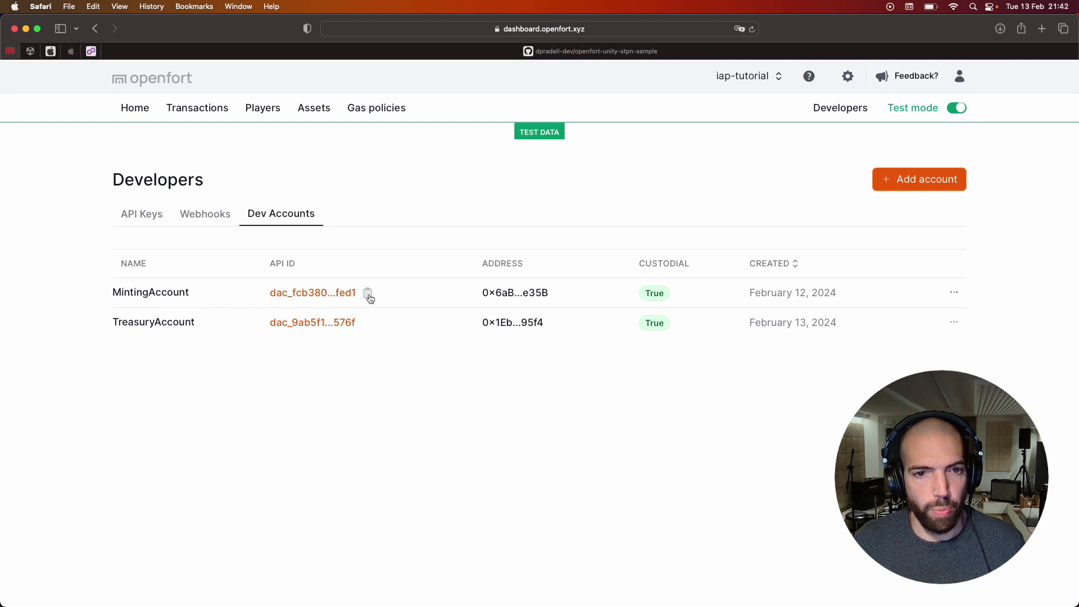
key(super+Tab)
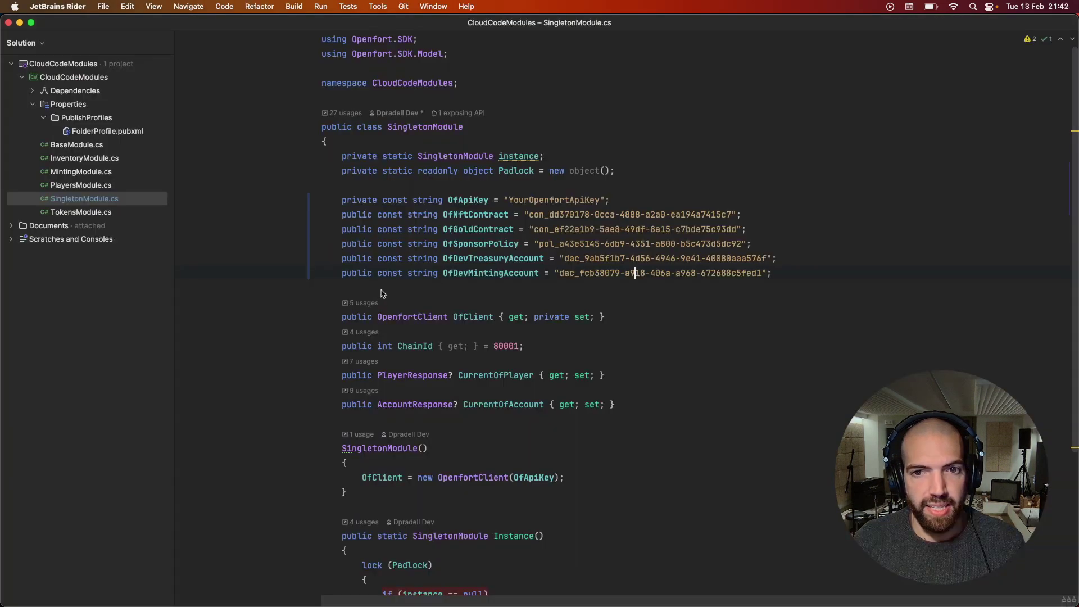
click(790, 274)
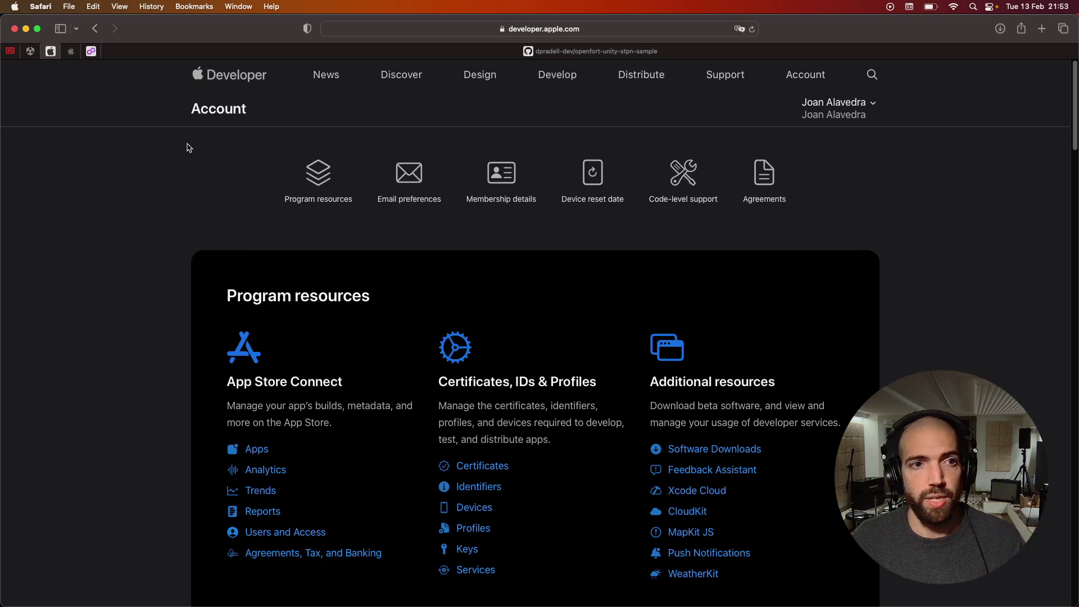
Go to App Store Connect via Safari's pinned App Store Connect tab
click(75, 54)
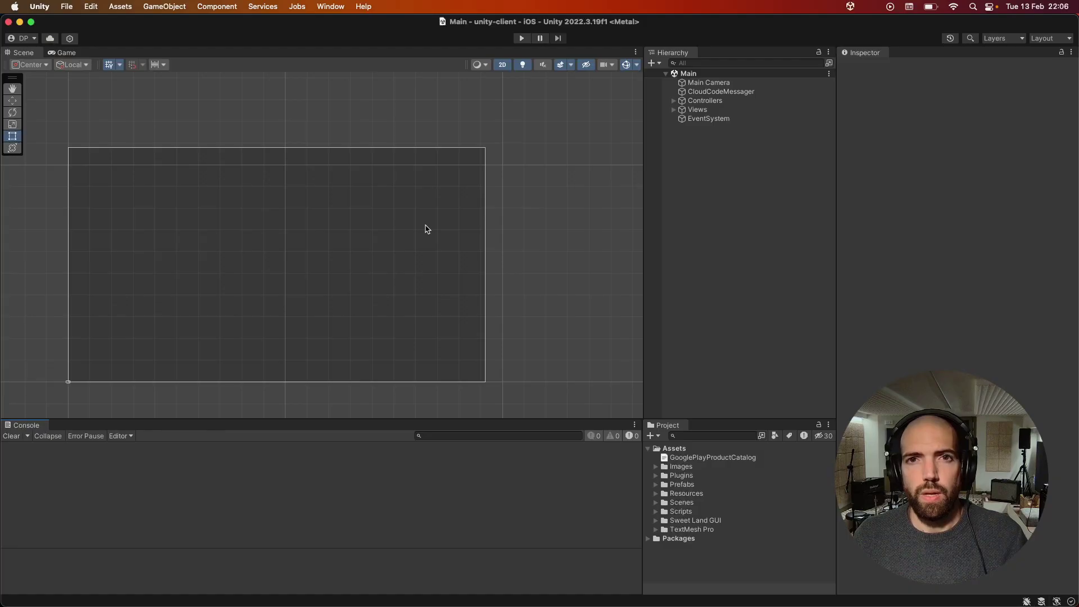
Open the iOS Player Settings from Build Settings and go to the Services settings
click(67, 8)
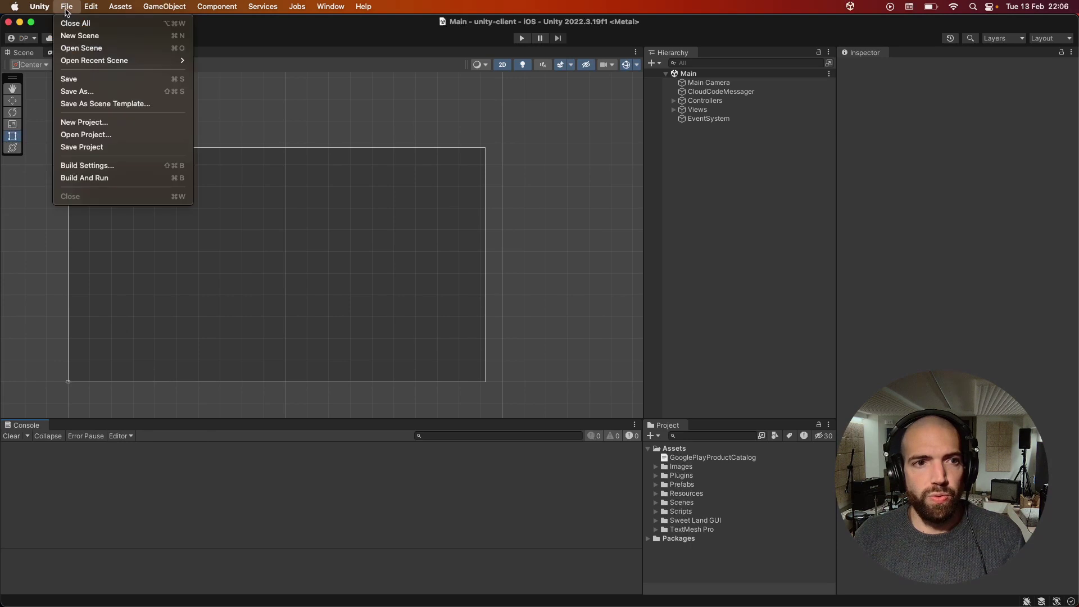
click(126, 173)
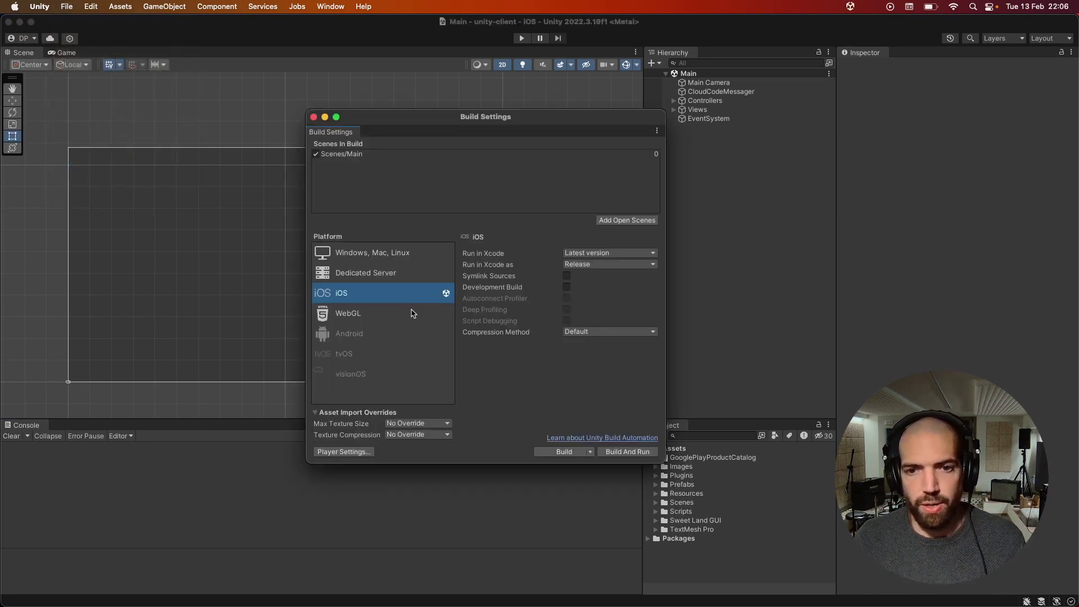
click(343, 452)
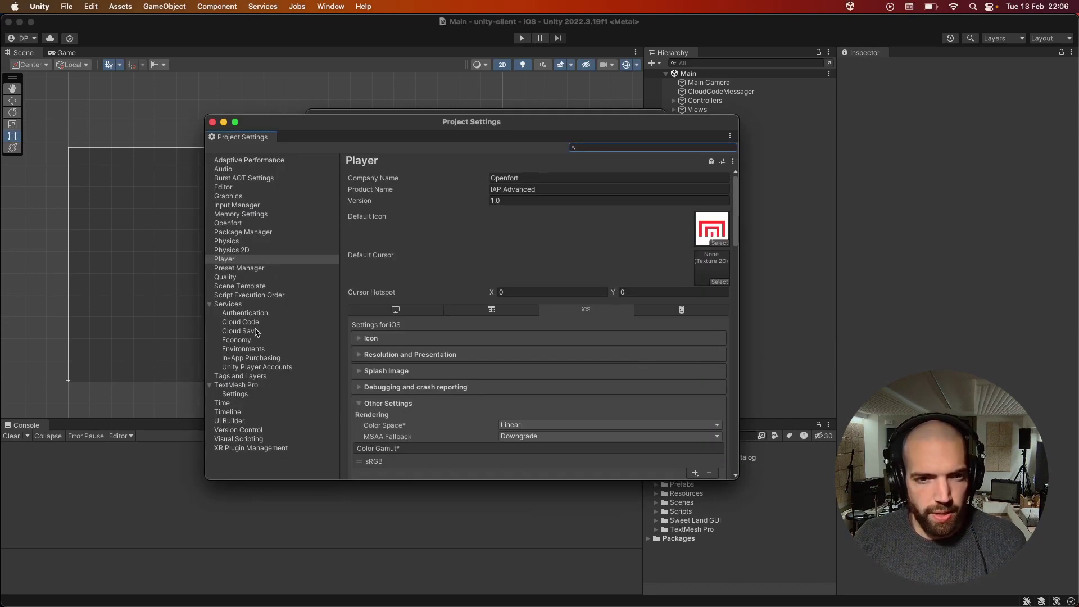
click(242, 304)
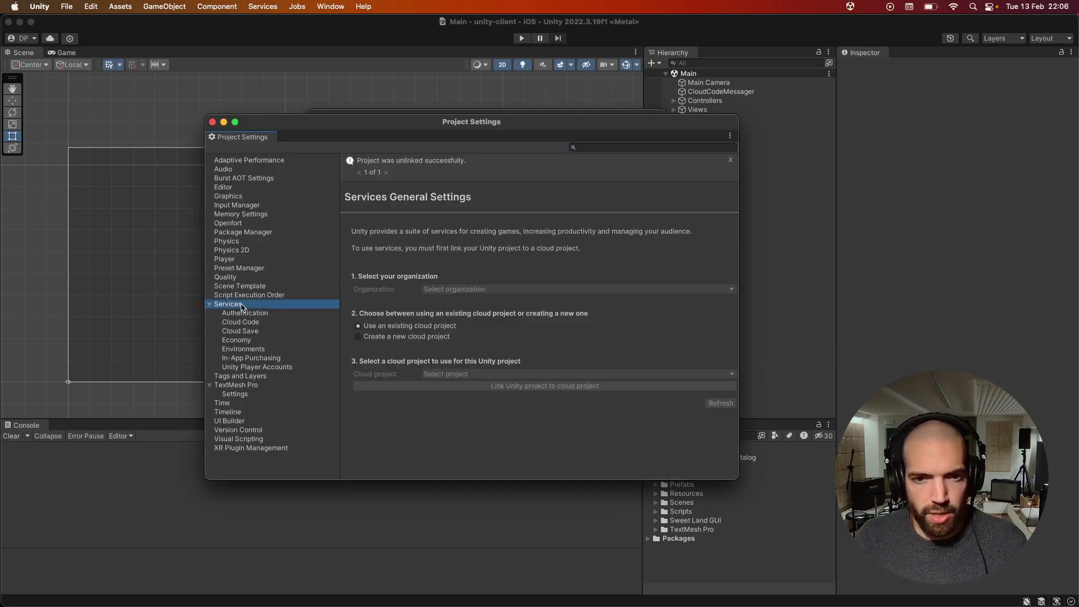
Choose the organization and link the project to the IAP Integration cloud project
click(484, 290)
click(466, 314)
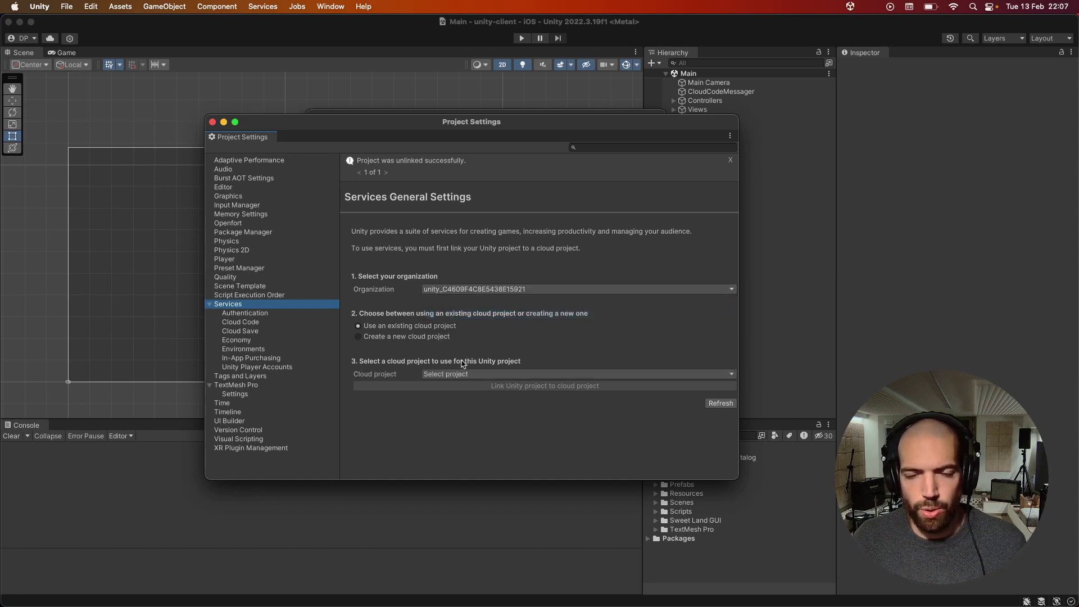
click(460, 373)
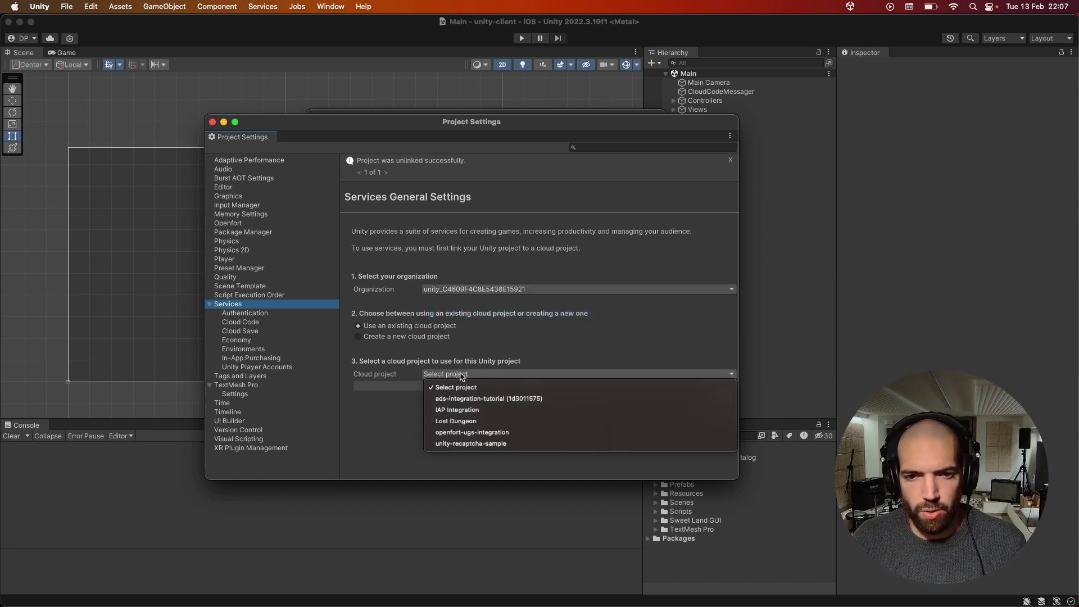
click(478, 410)
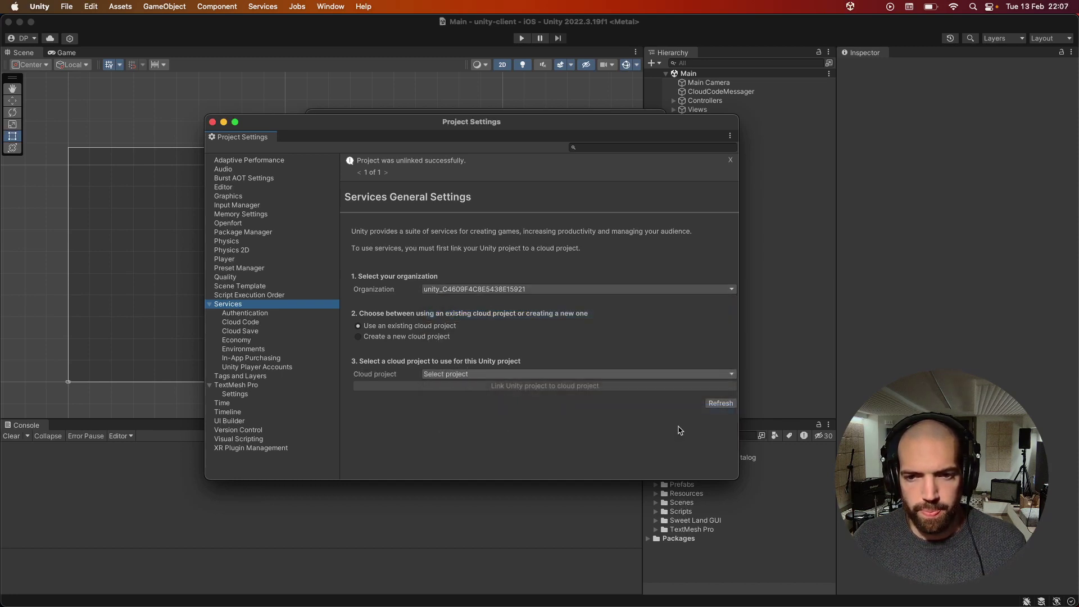
click(631, 386)
click(572, 246)
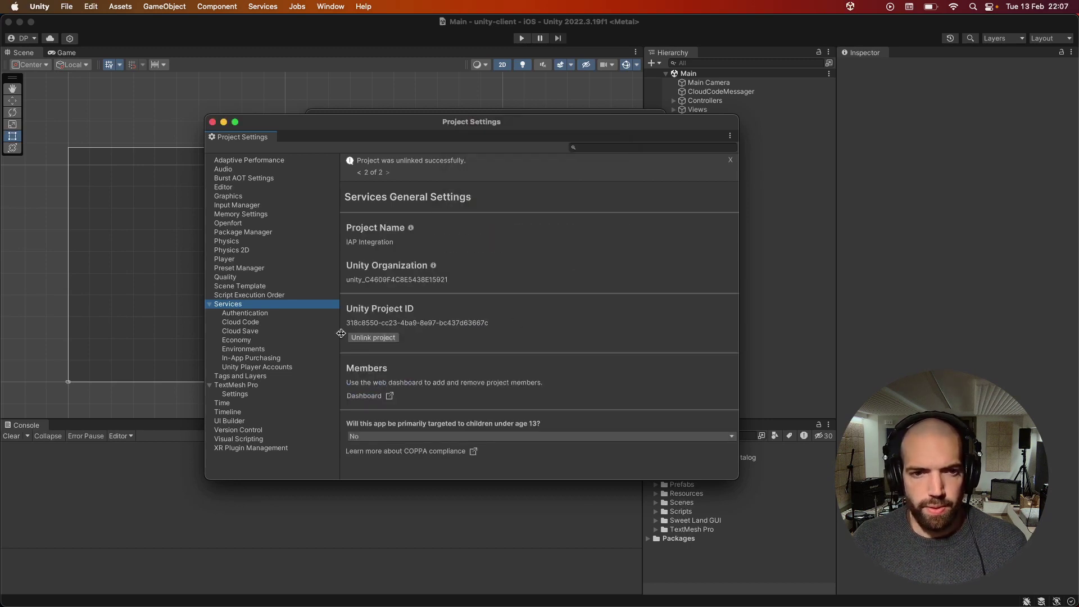
Set the editor environment to production and bring up the In-App Purchasing settings
click(249, 341)
click(251, 349)
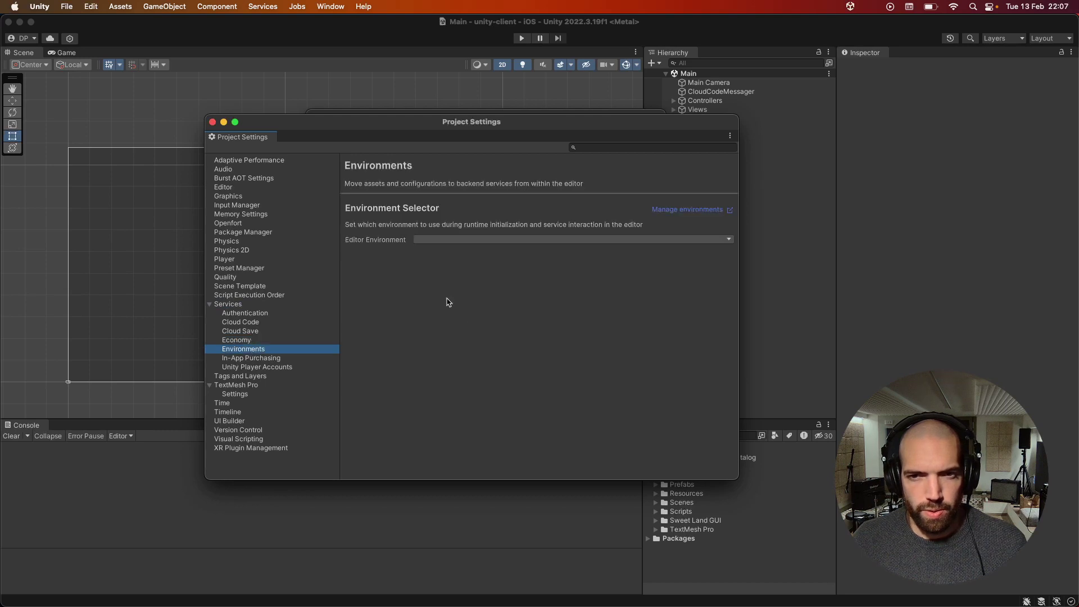
click(507, 240)
click(493, 252)
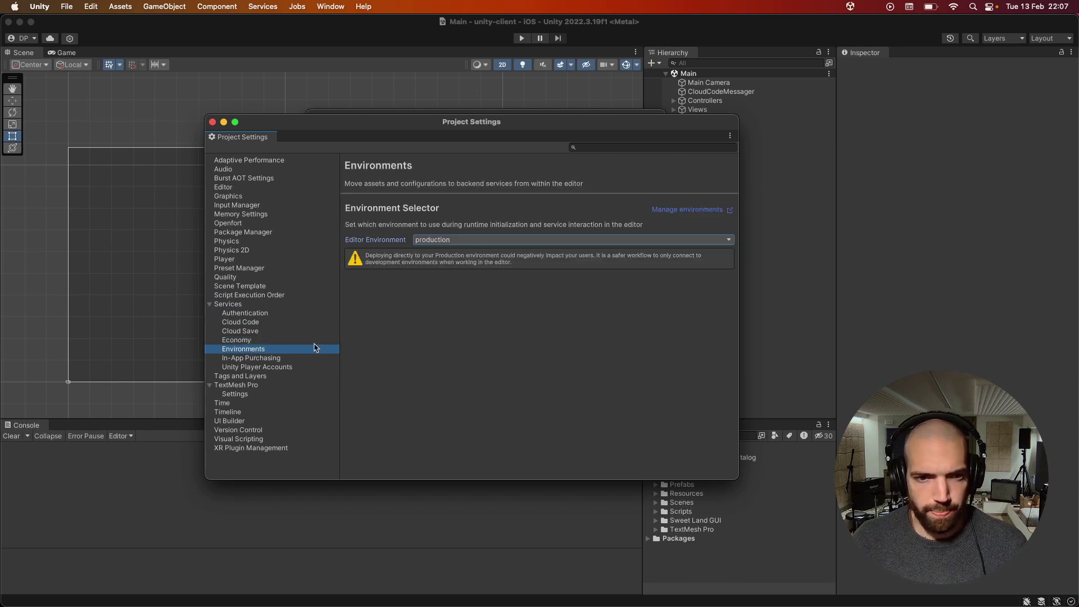
click(251, 358)
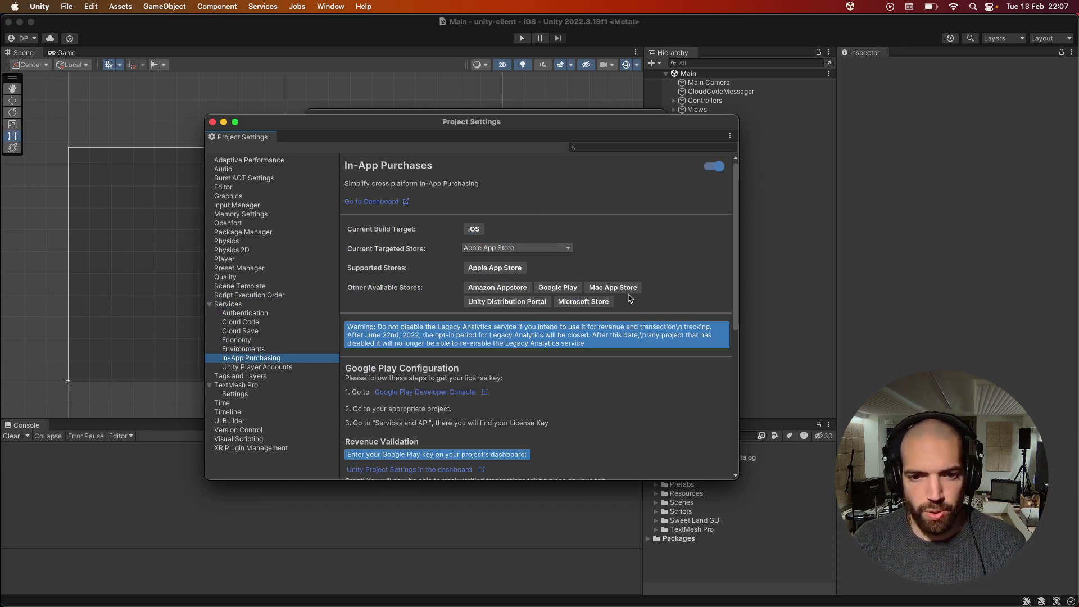
Close Project Settings, inspect the five Main-scene controllers, and select GameConstants in Assets/Scripts
click(212, 122)
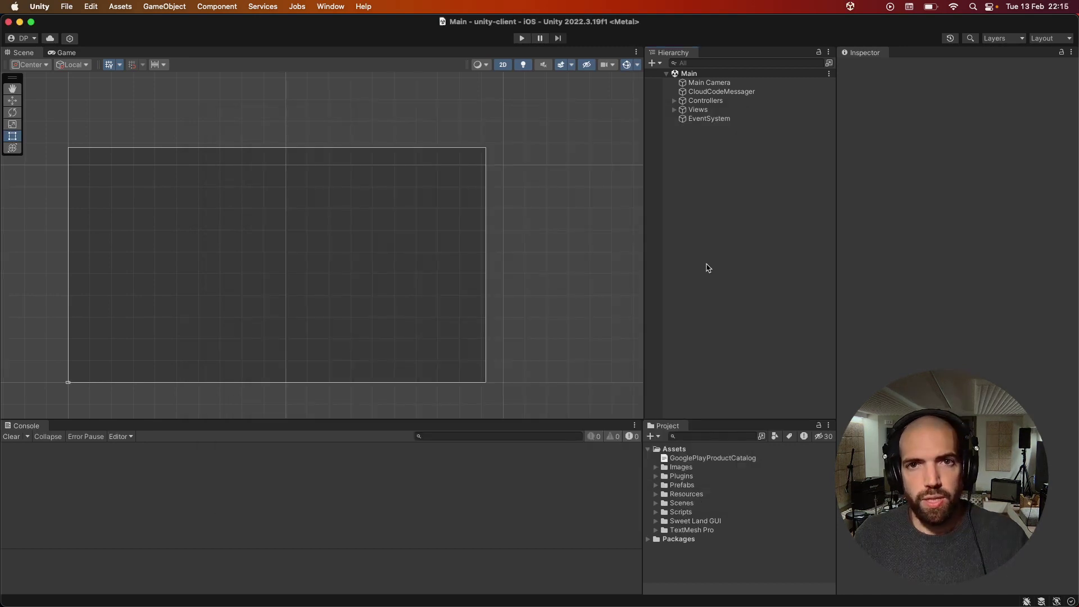
click(674, 101)
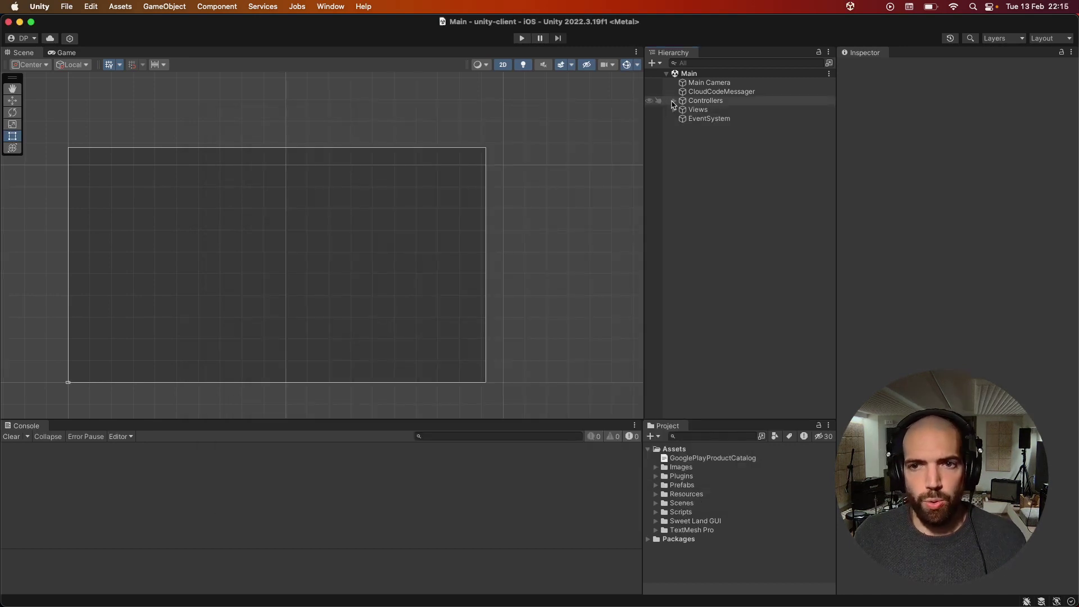
click(725, 110)
click(729, 118)
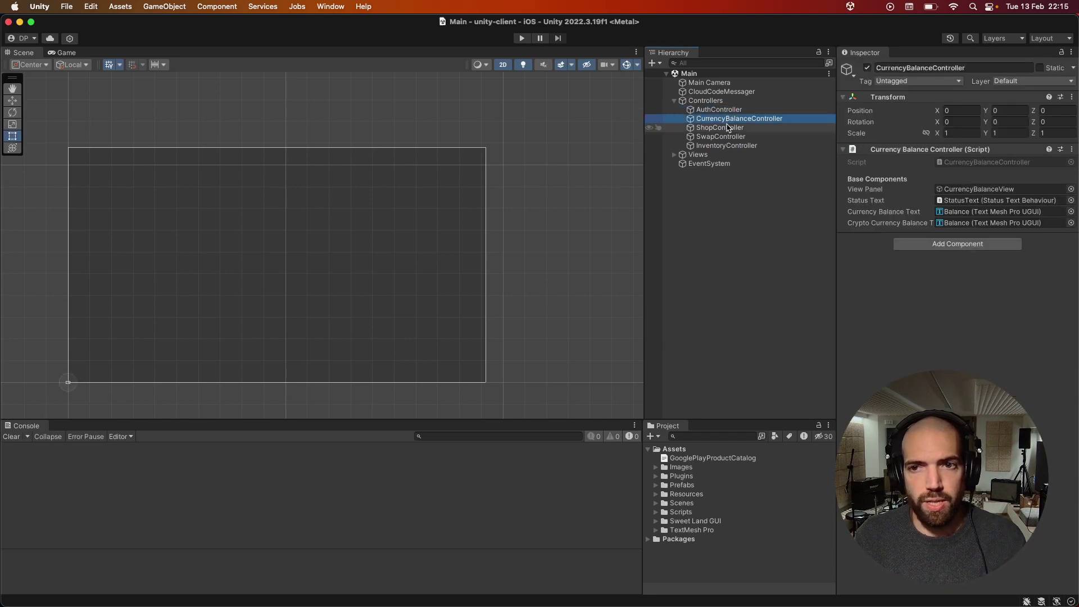
click(729, 128)
click(730, 137)
click(732, 146)
click(732, 138)
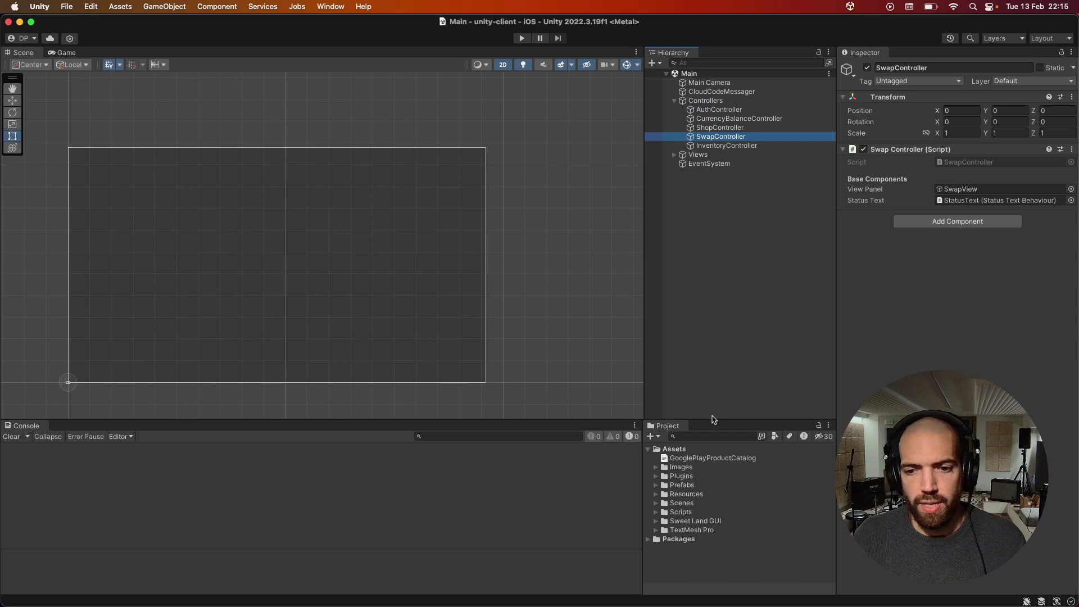
click(655, 512)
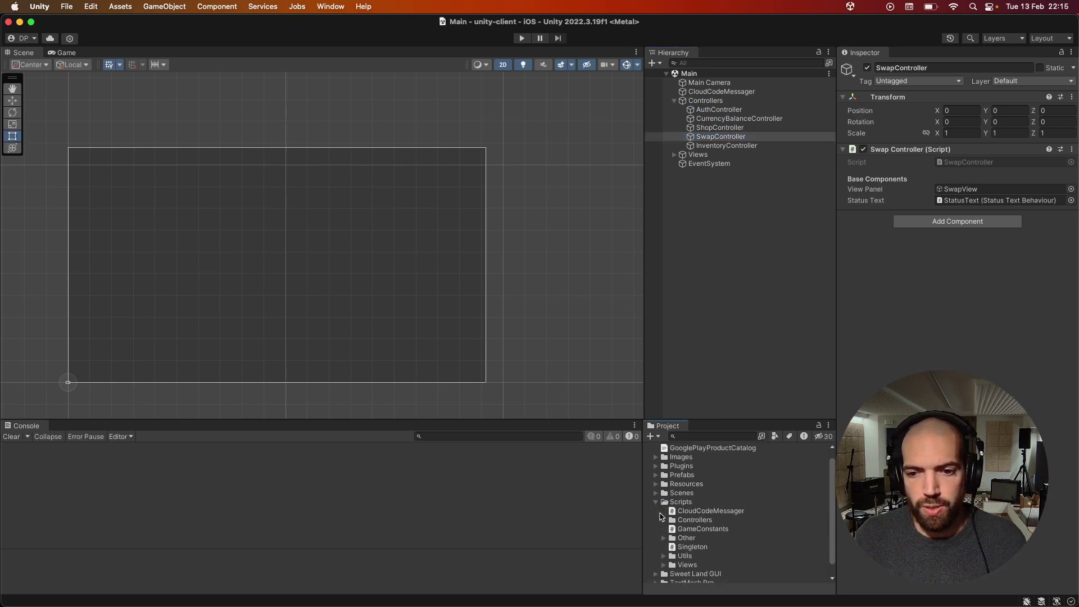
click(683, 530)
Open GameConstants.cs in Rider and compare its UgsCurrencyId GOLD with the Economy page's Gold currency
double_click(684, 530)
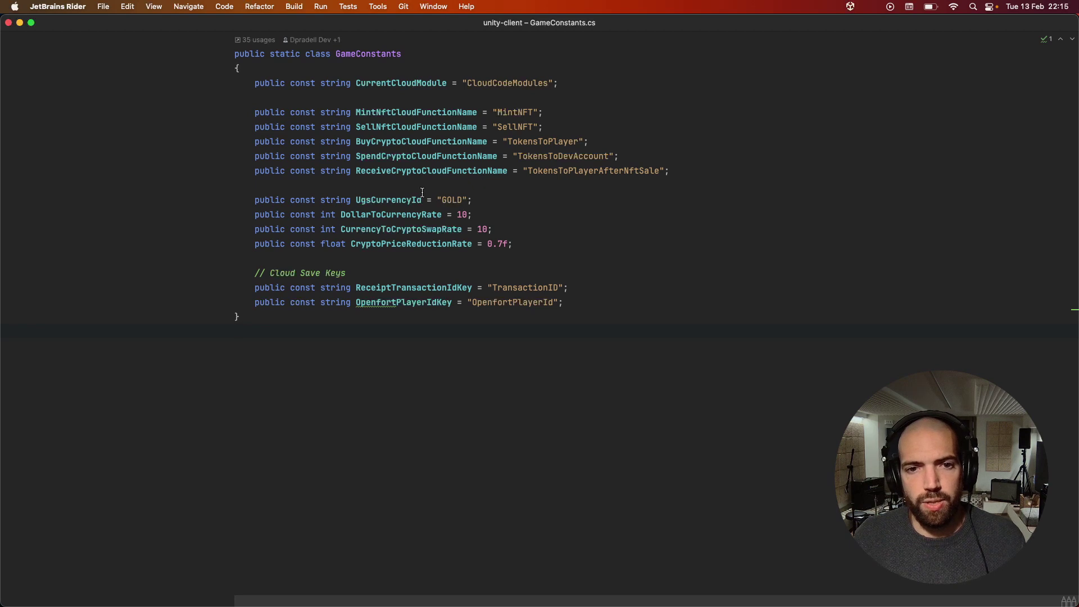
drag(441, 200, 458, 200)
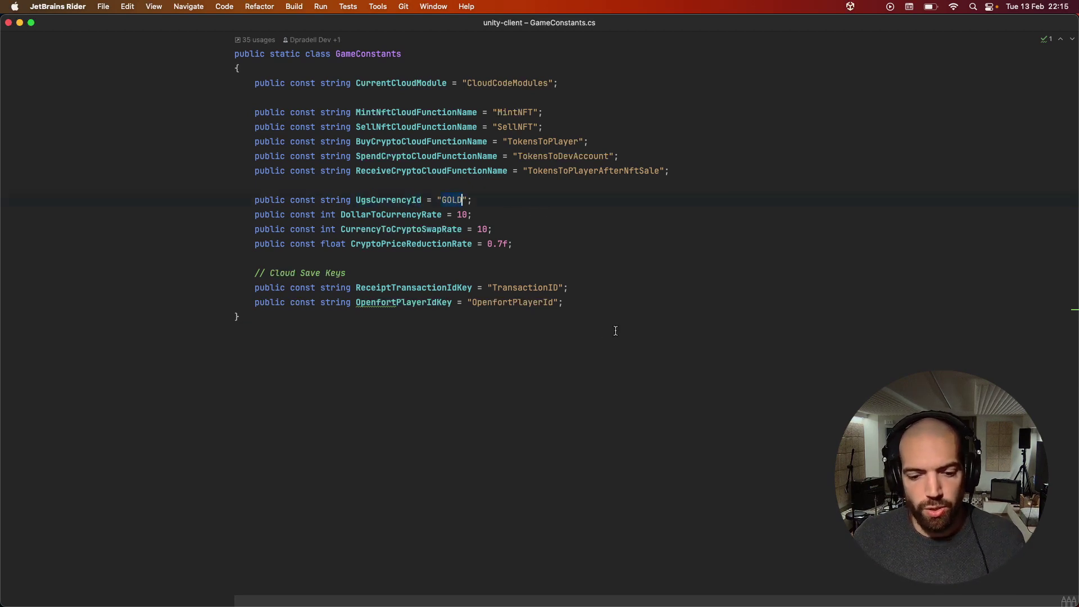
key(super+Tab)
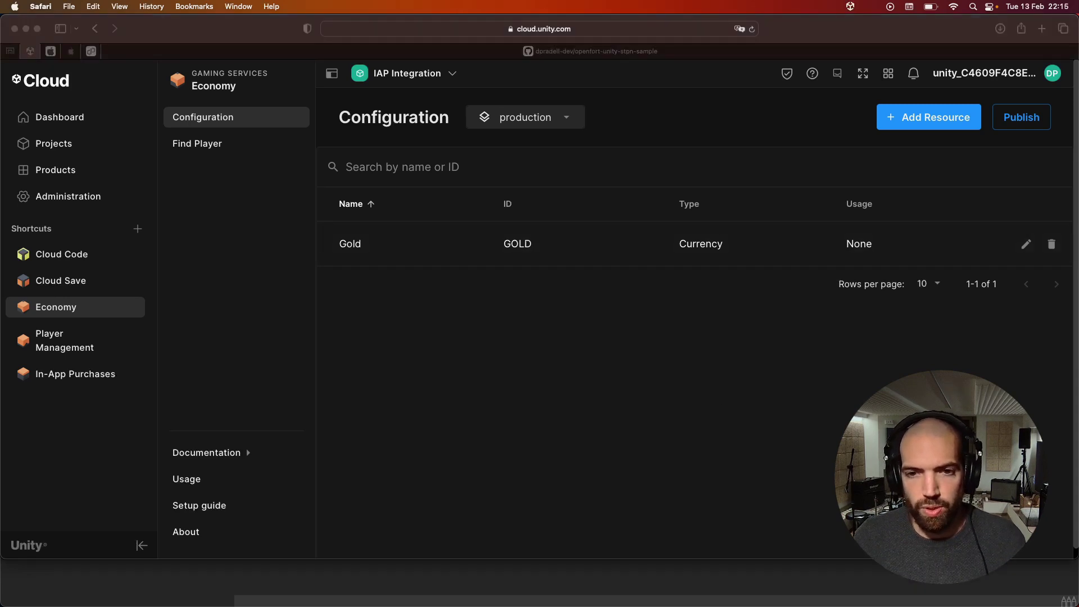
key(super+Tab)
key(super+Tab)
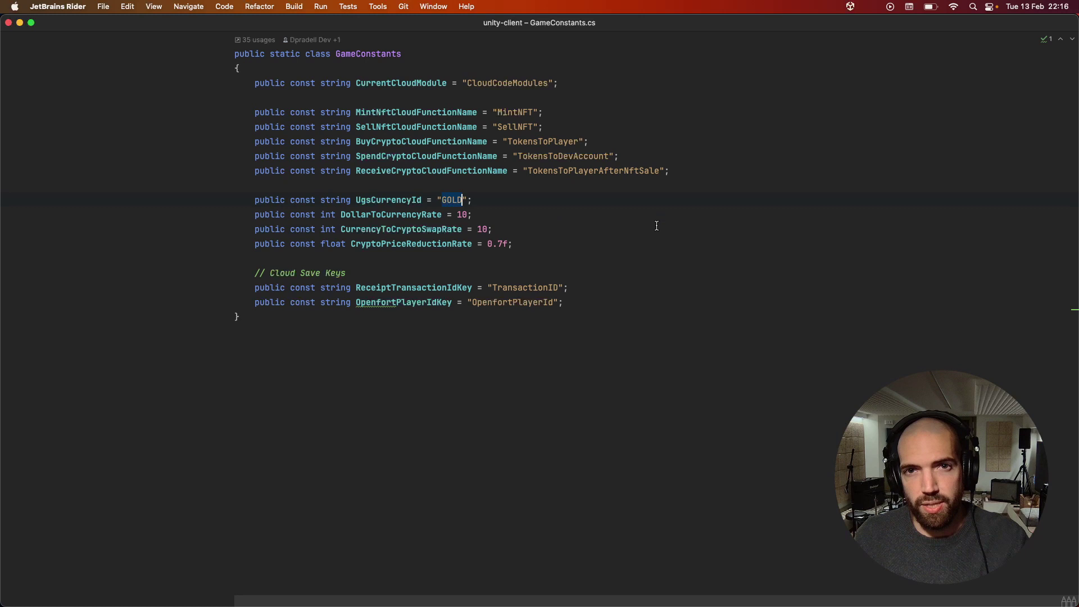
click(673, 364)
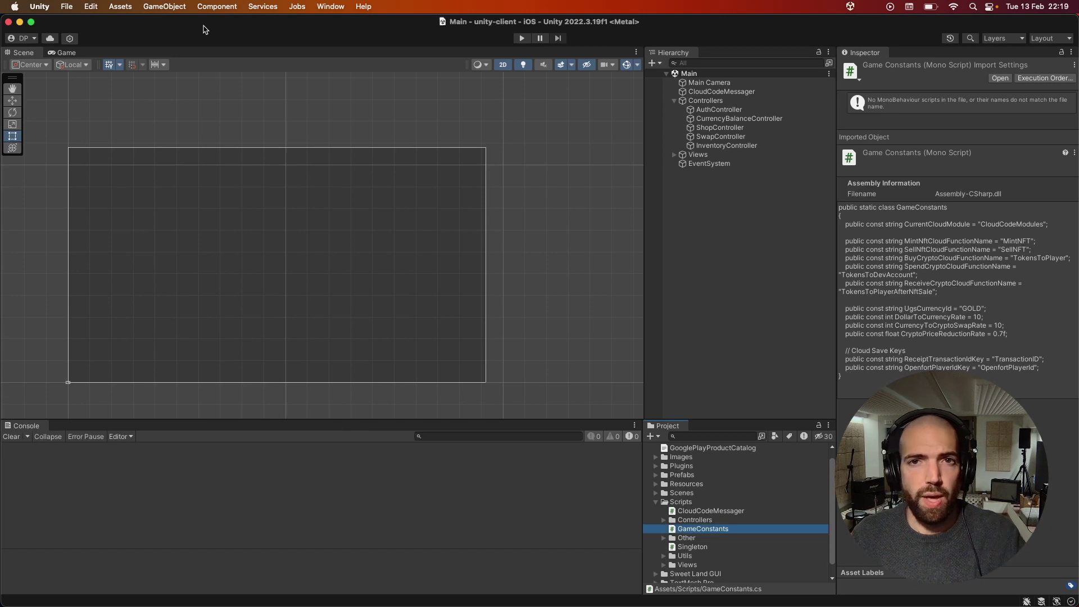
Build the iOS player from Build Settings into a newly created Builds folder
click(67, 7)
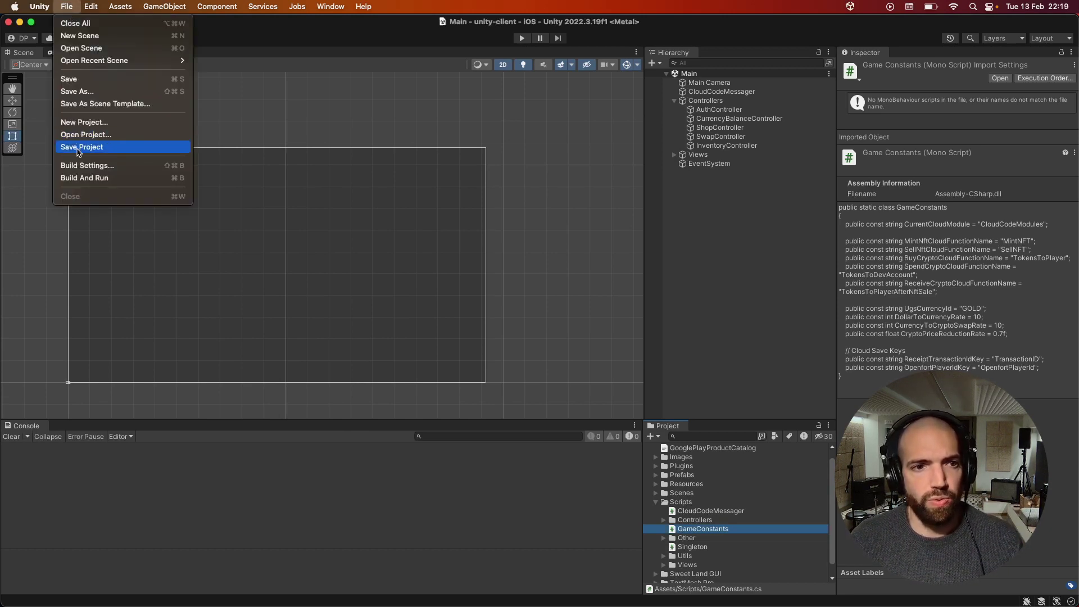
click(87, 166)
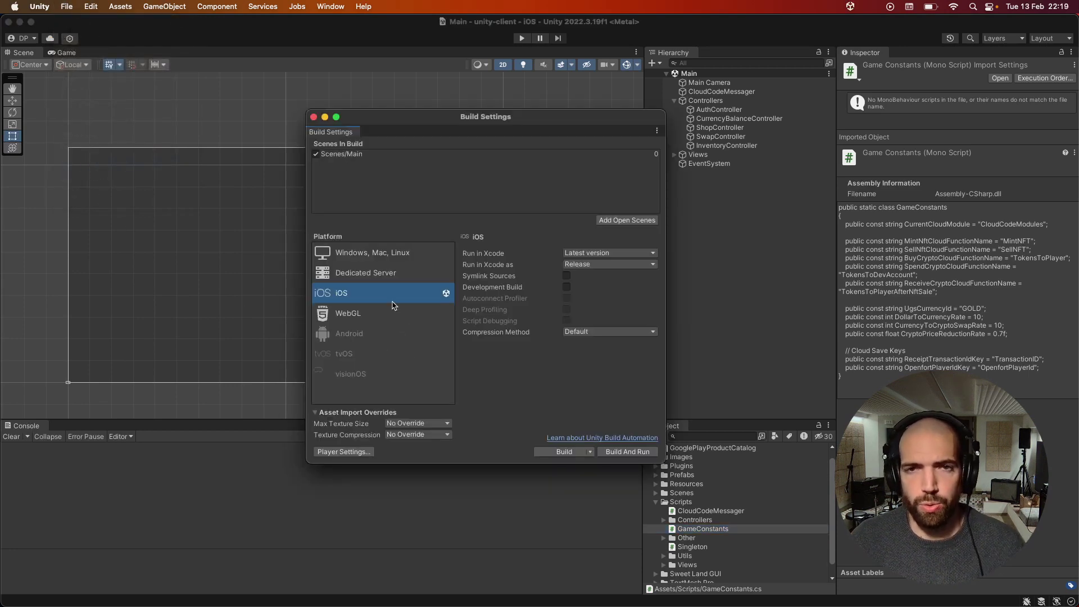
click(544, 453)
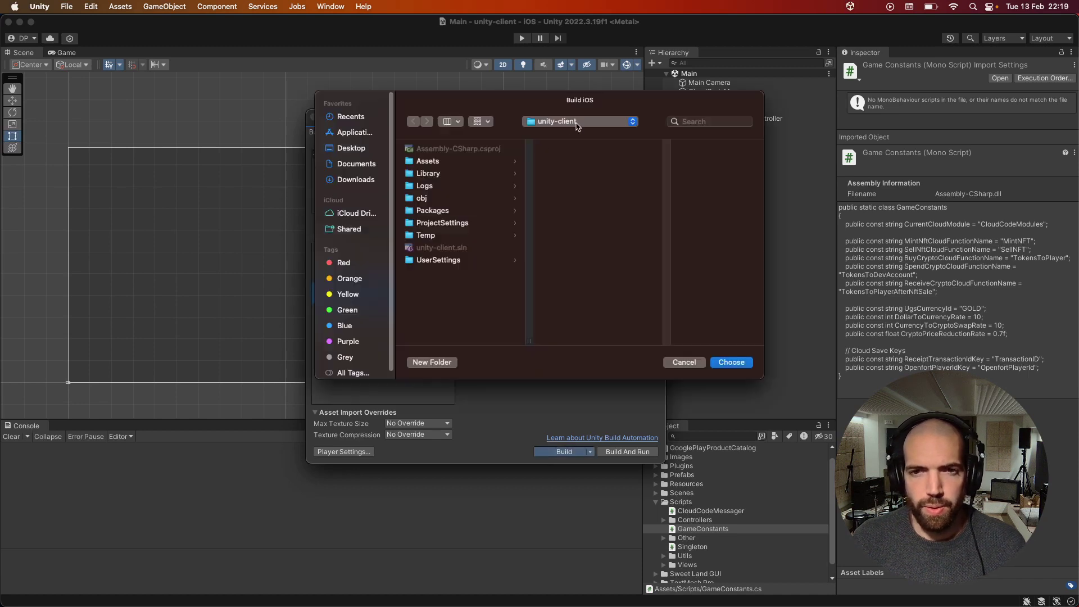
click(446, 361)
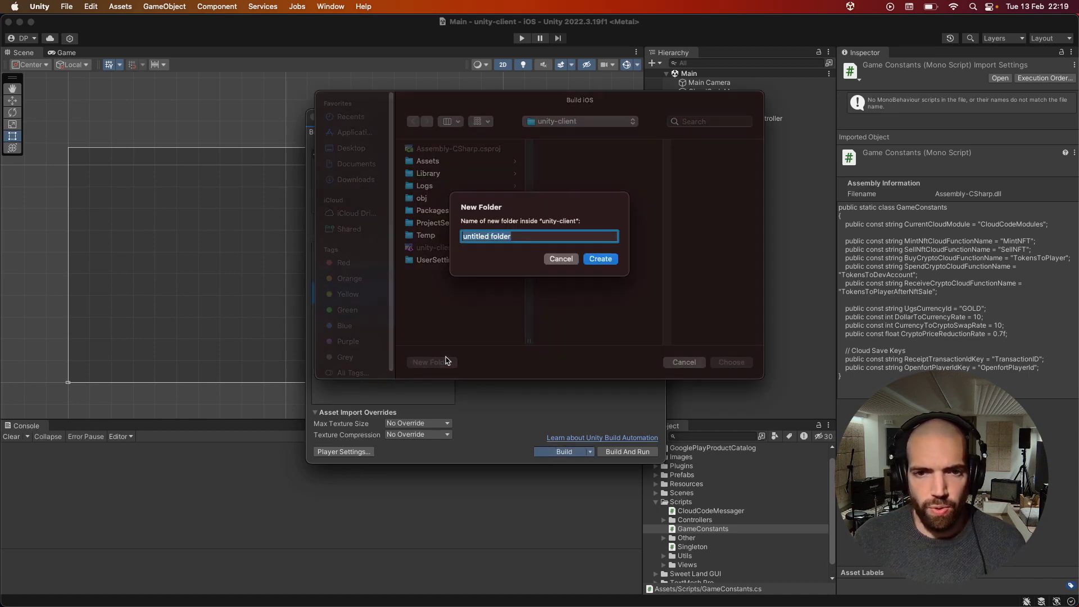
text(Builds)
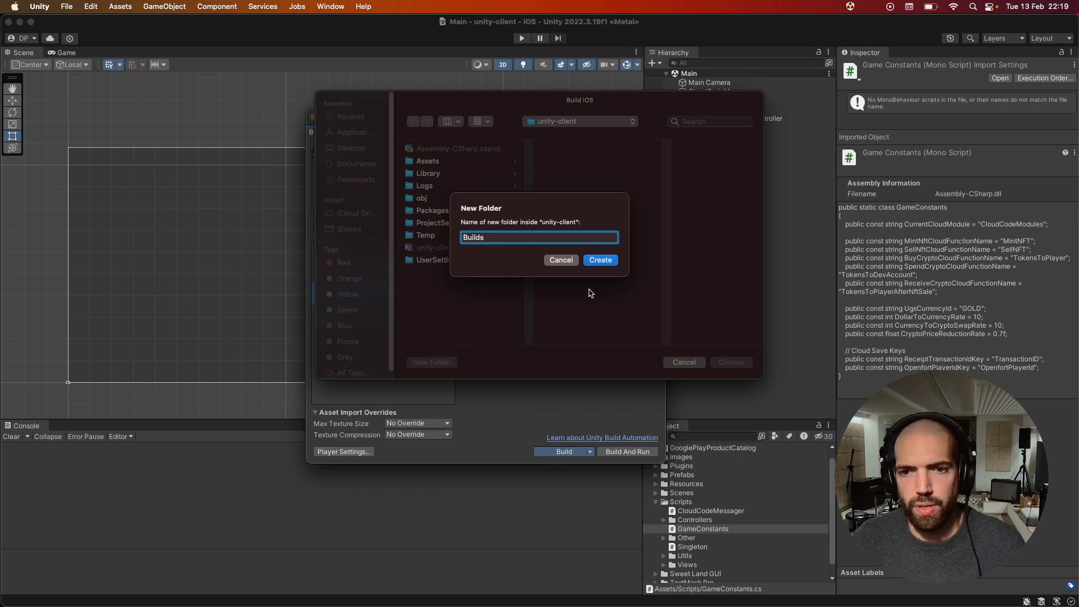
click(599, 260)
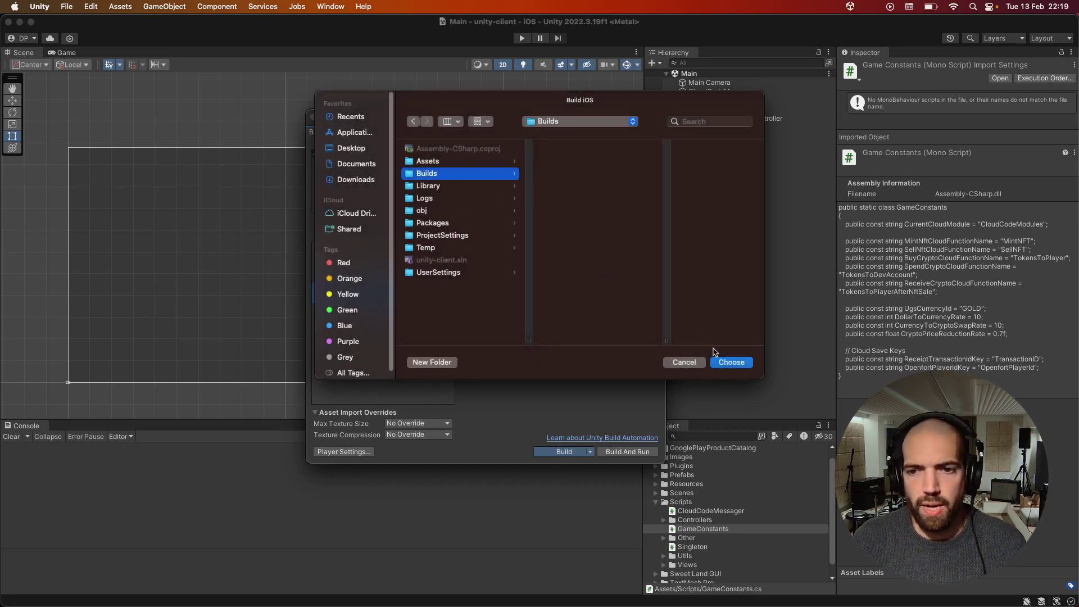
click(730, 362)
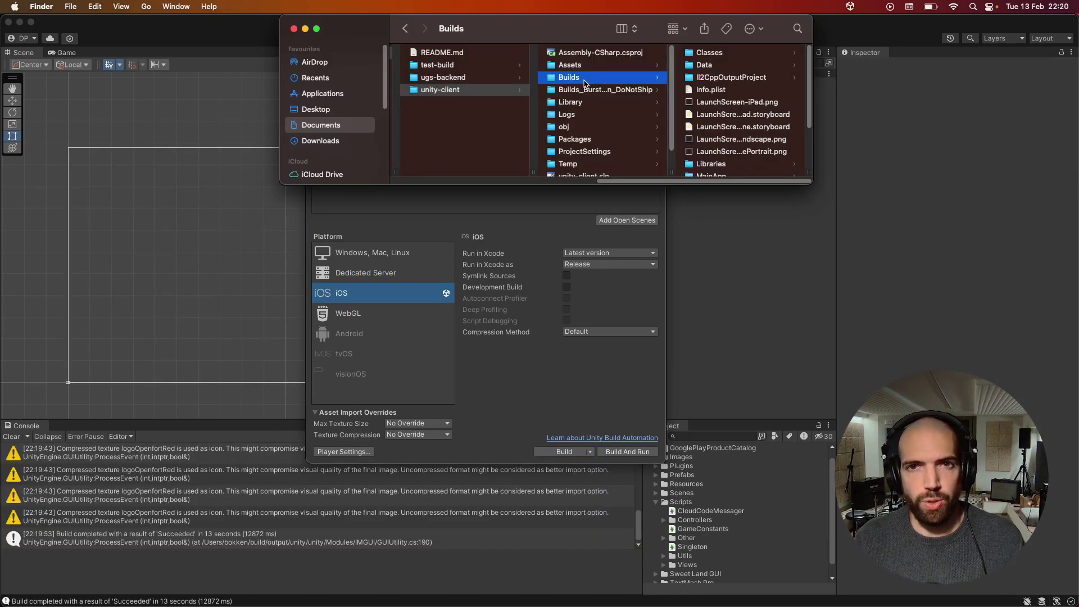
Run Build And Run into the existing Builds folder, appending to the previous build
click(623, 419)
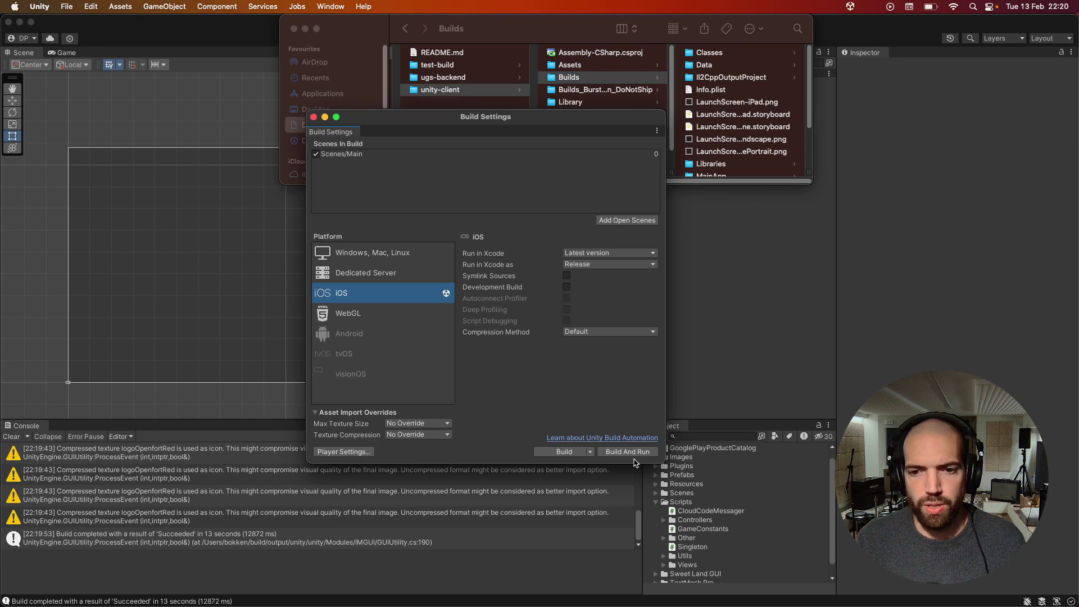
click(633, 456)
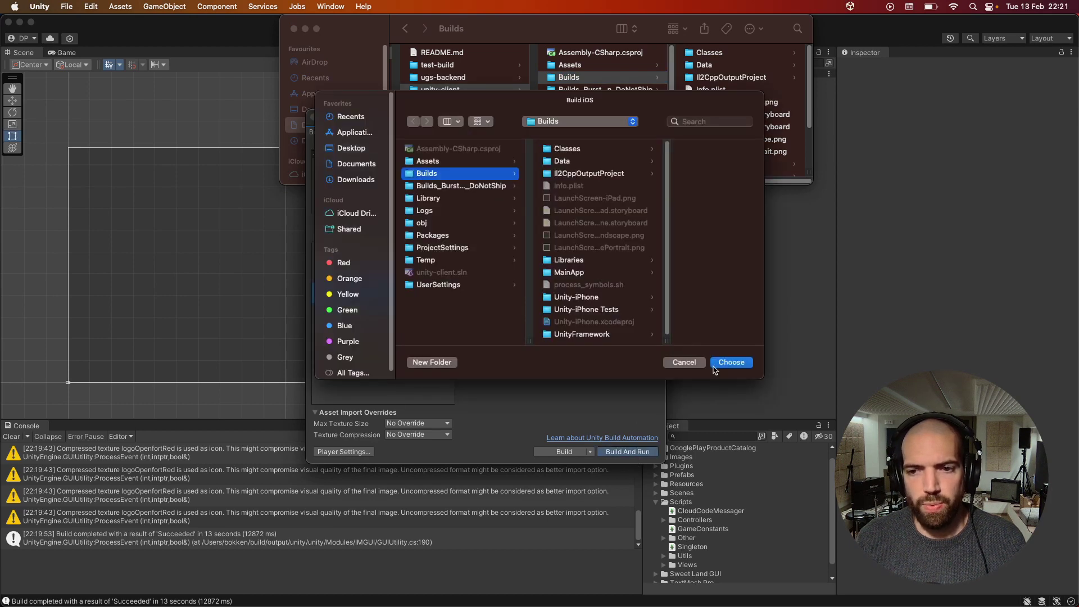
click(732, 362)
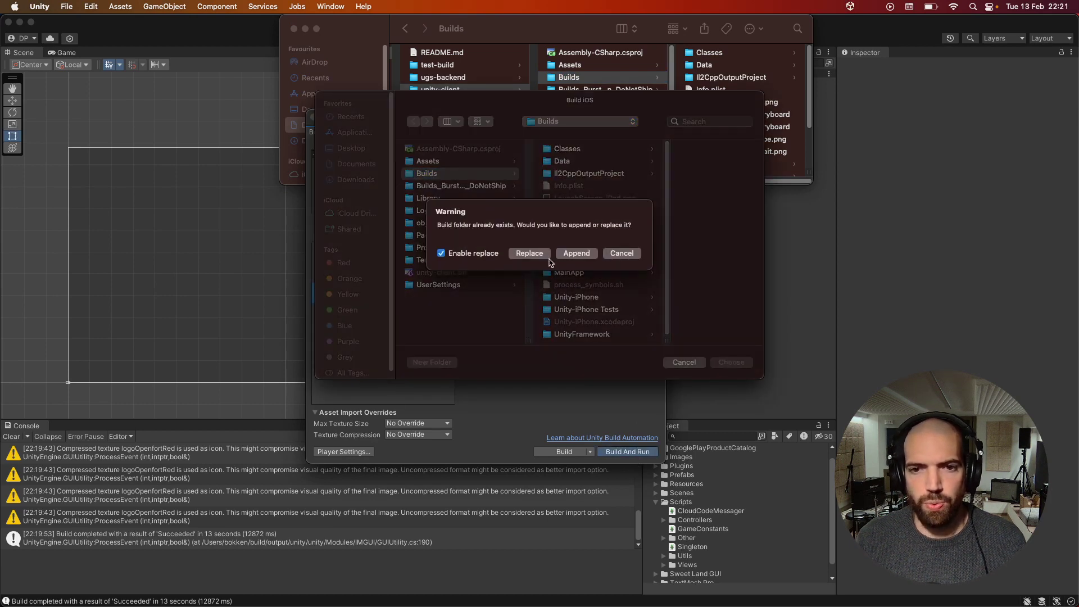
click(577, 254)
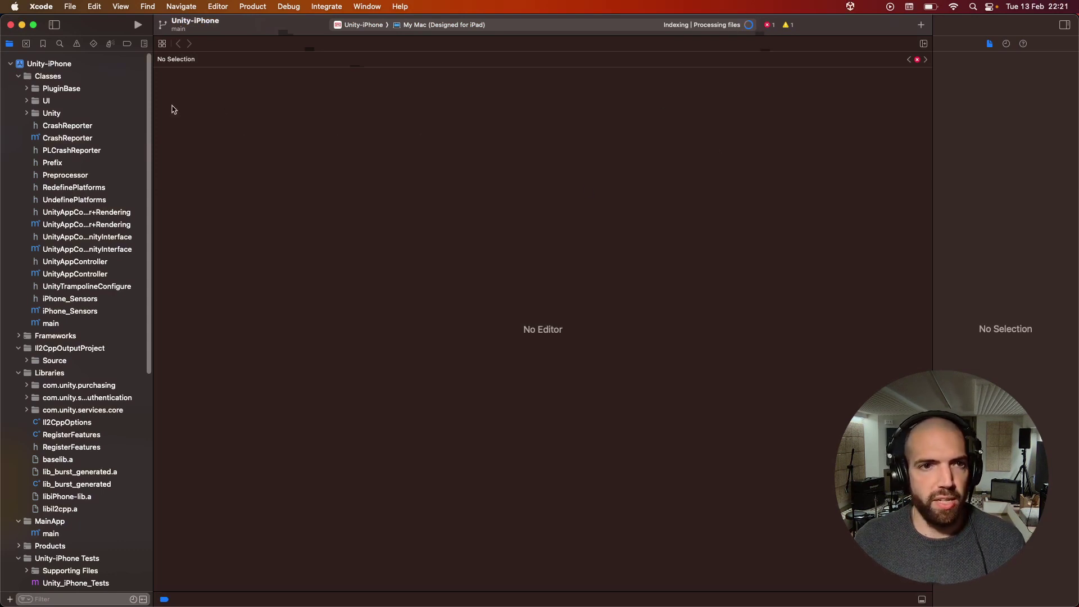
Remove Apple Vision and Mac from Unity-iPhone's destinations and set project format to Xcode 15.0
click(70, 67)
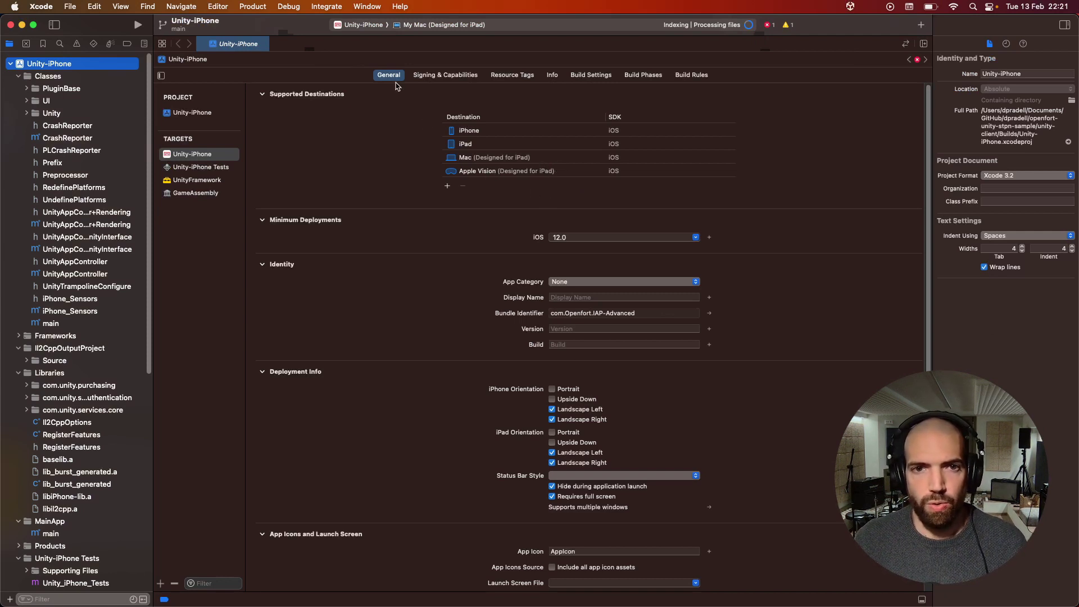
click(479, 171)
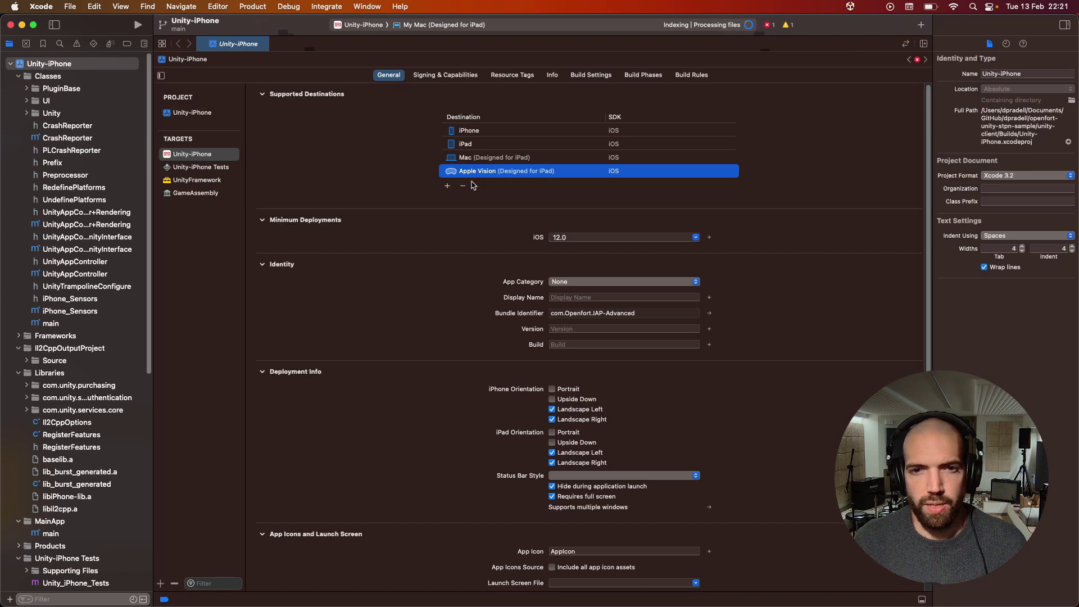
click(463, 185)
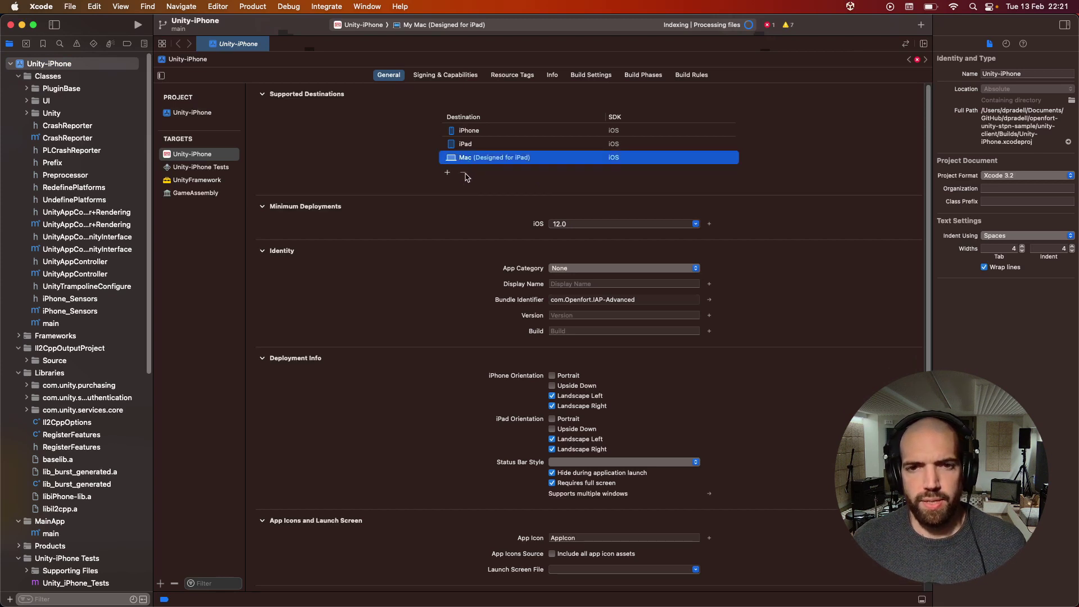
click(463, 173)
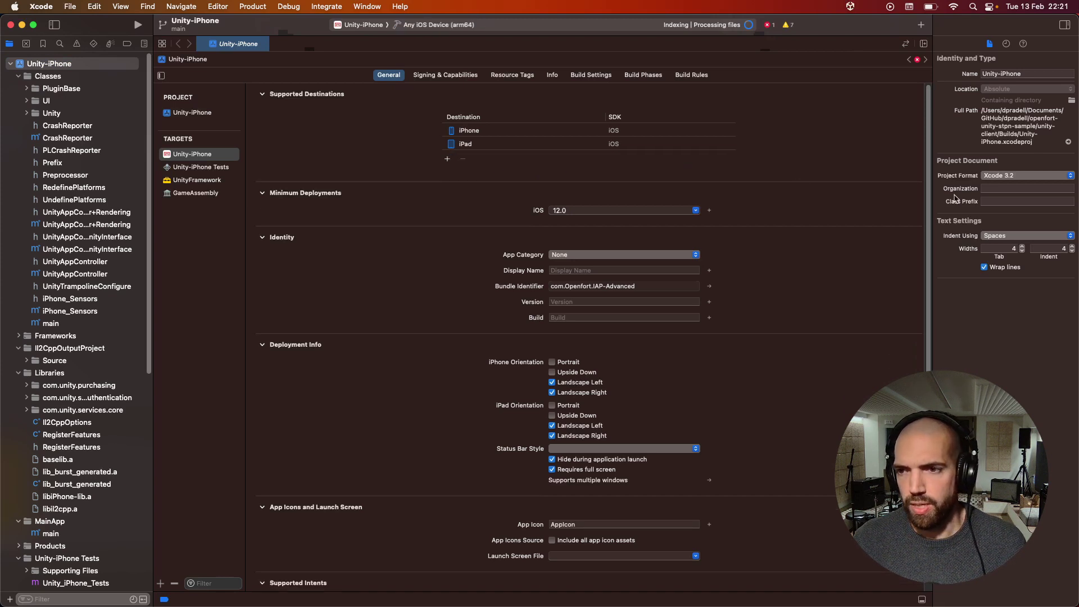
click(1012, 176)
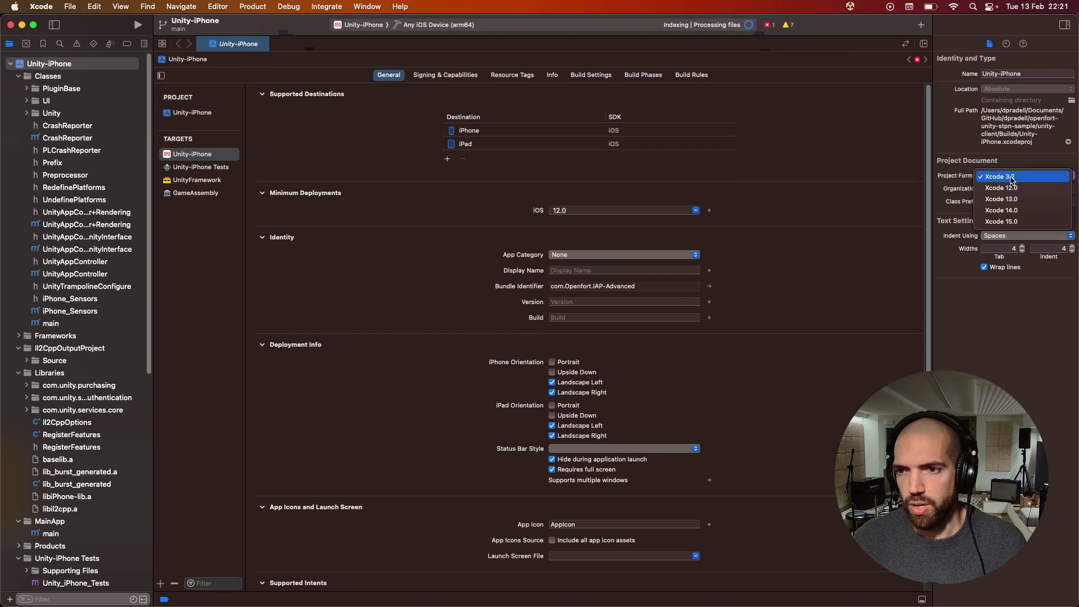
click(1005, 222)
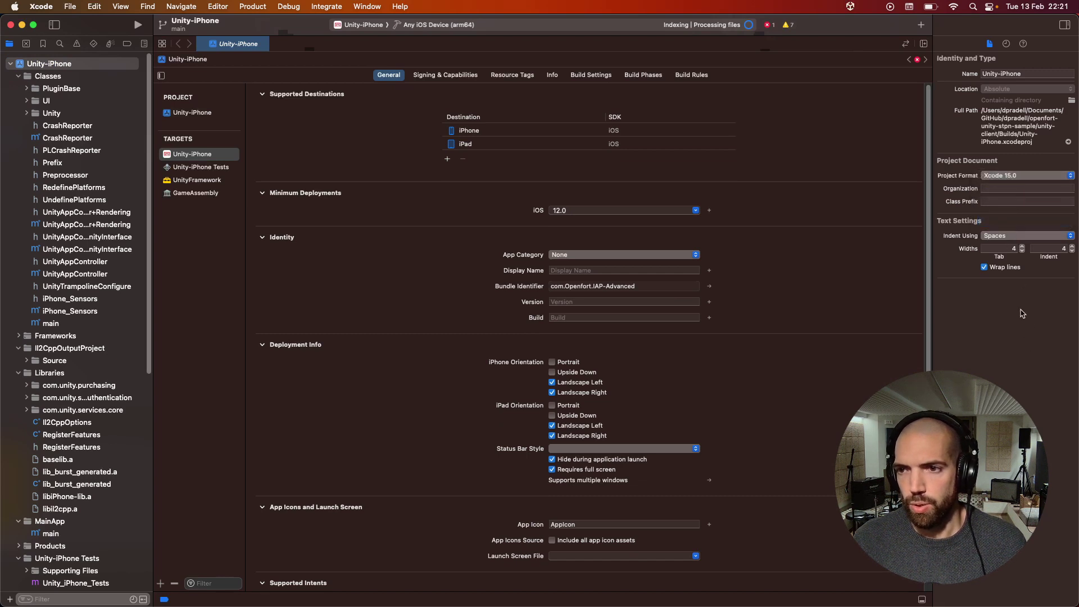
Choose the developer's team under Signing & Capabilities and rebuild with Cmd+B
click(451, 76)
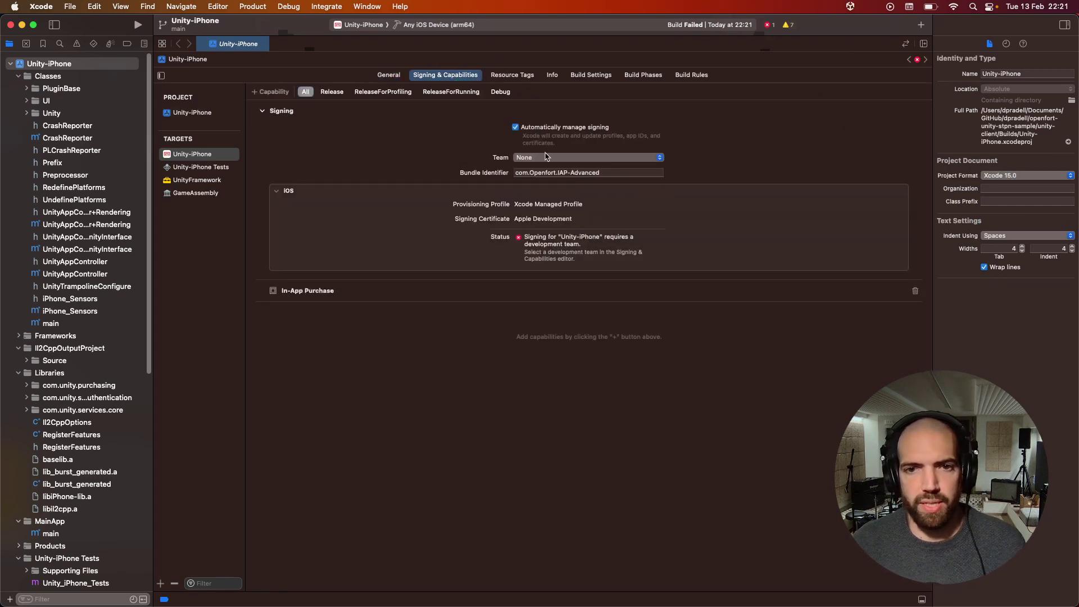
click(545, 158)
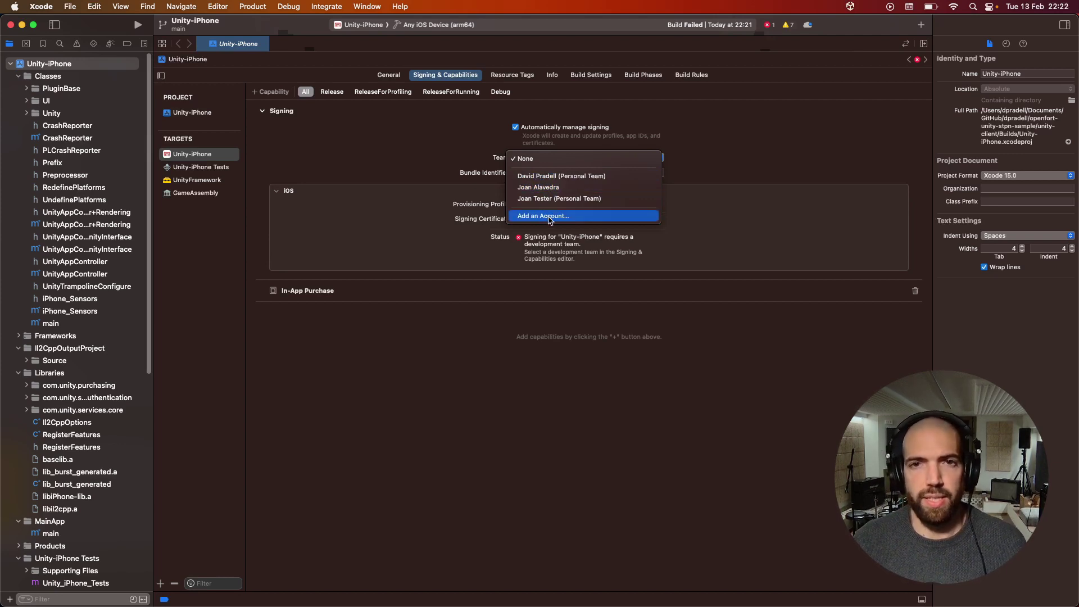
click(579, 188)
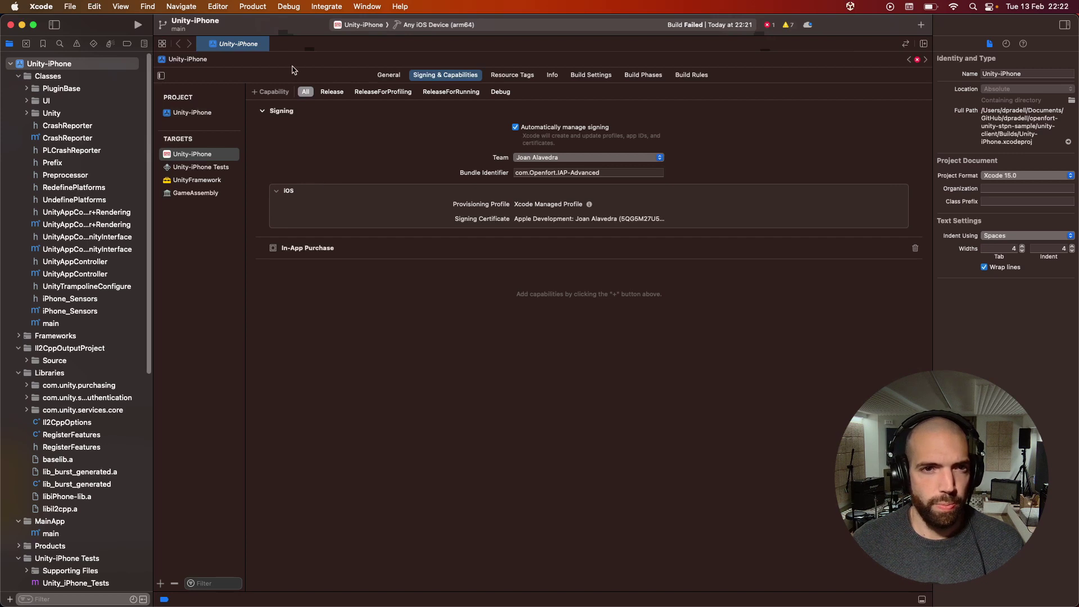
key(super+b)
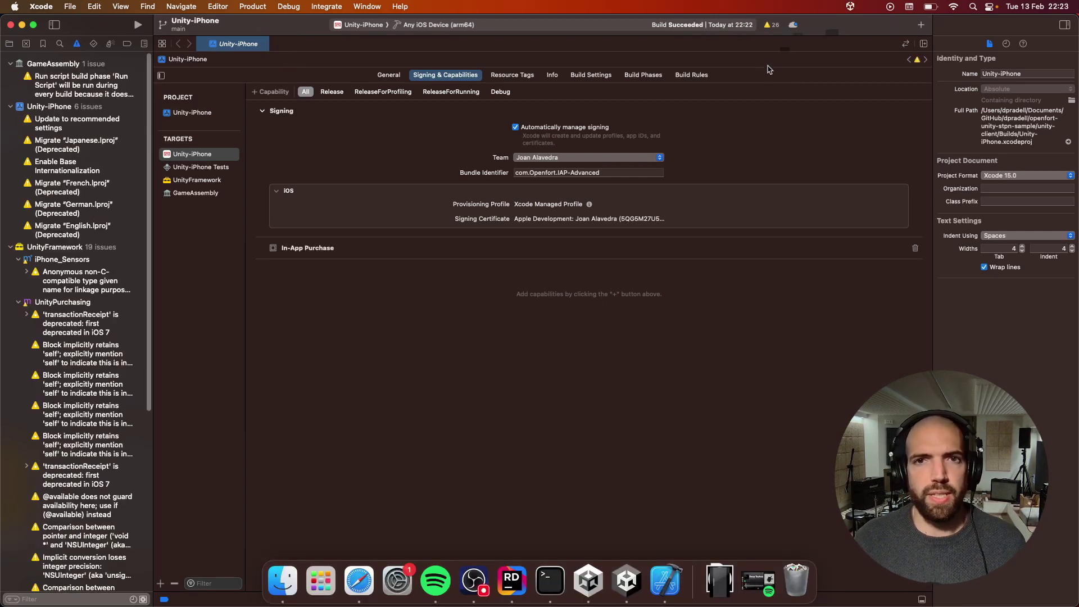
Archive Unity-iPhone with Product > Archive and start Distribute App from the Organizer
click(253, 6)
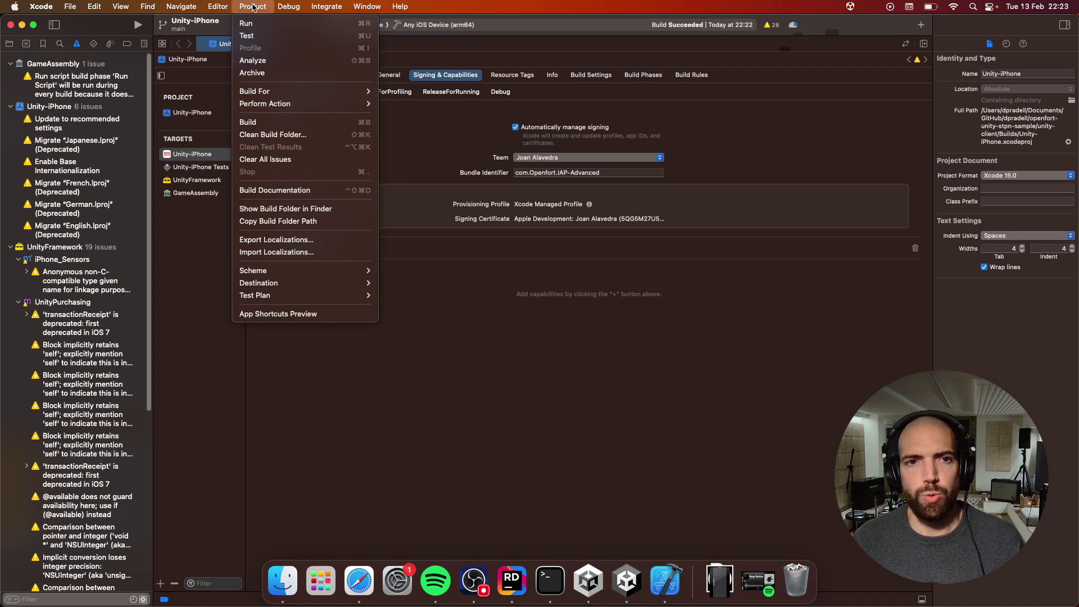
click(269, 73)
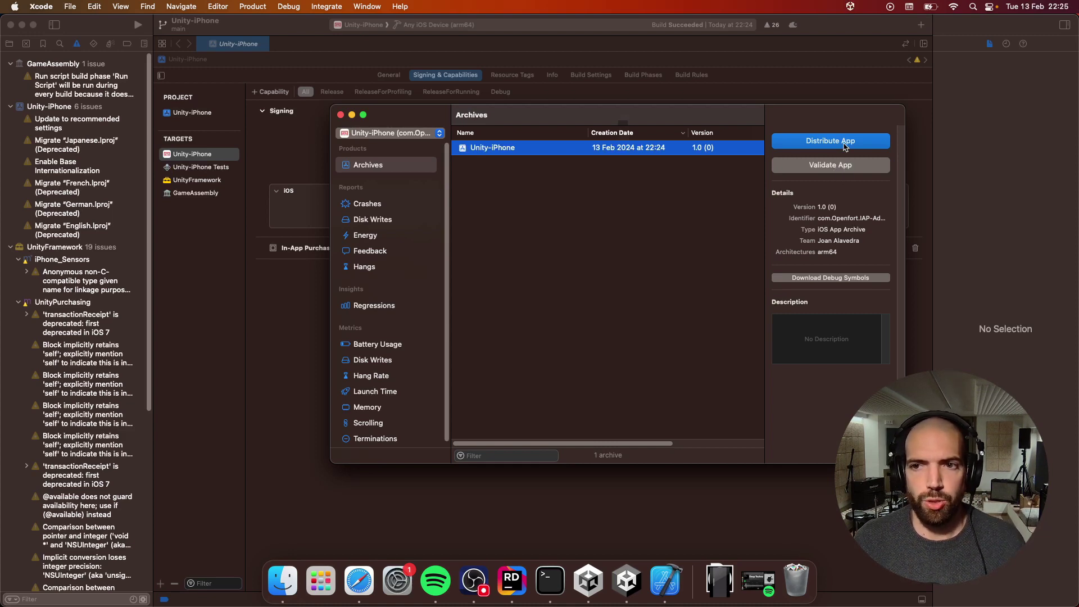
click(845, 144)
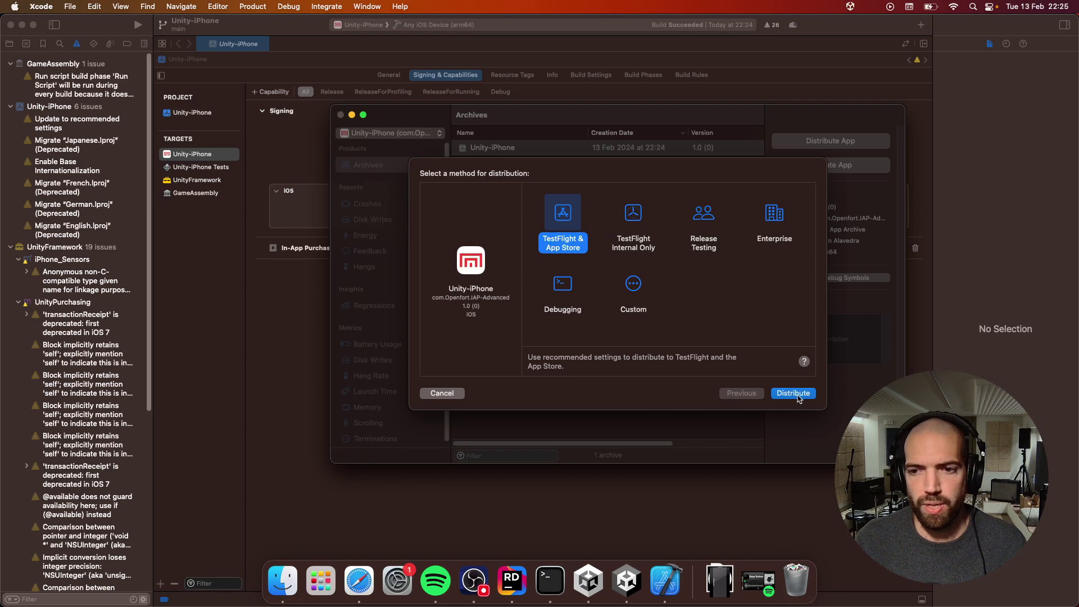
Distribute via TestFlight & App Store and set IAPAdvanced's primary language to English (United States)
click(793, 393)
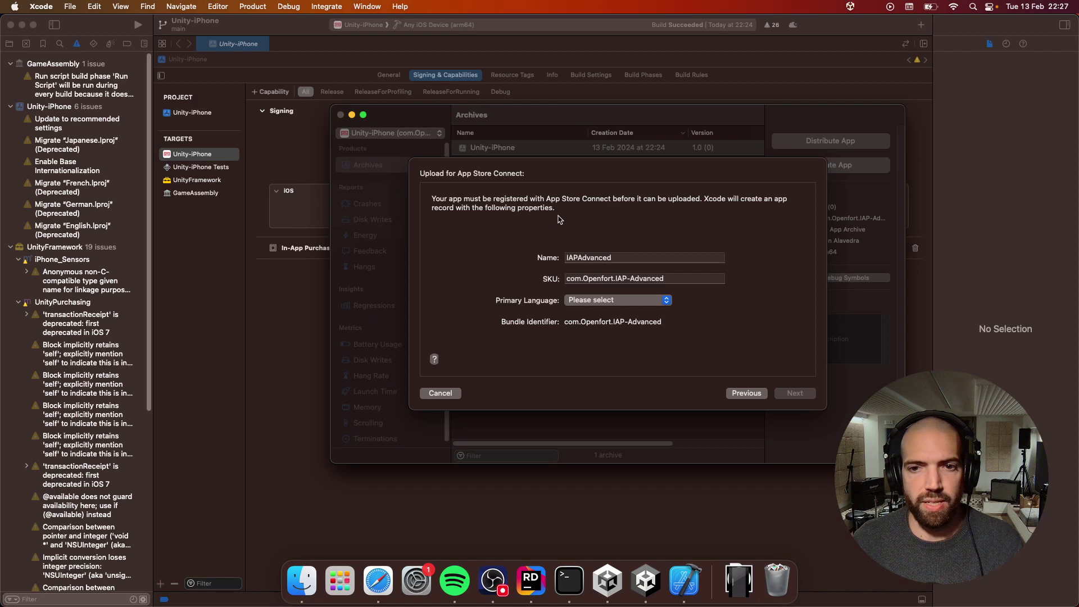
click(617, 301)
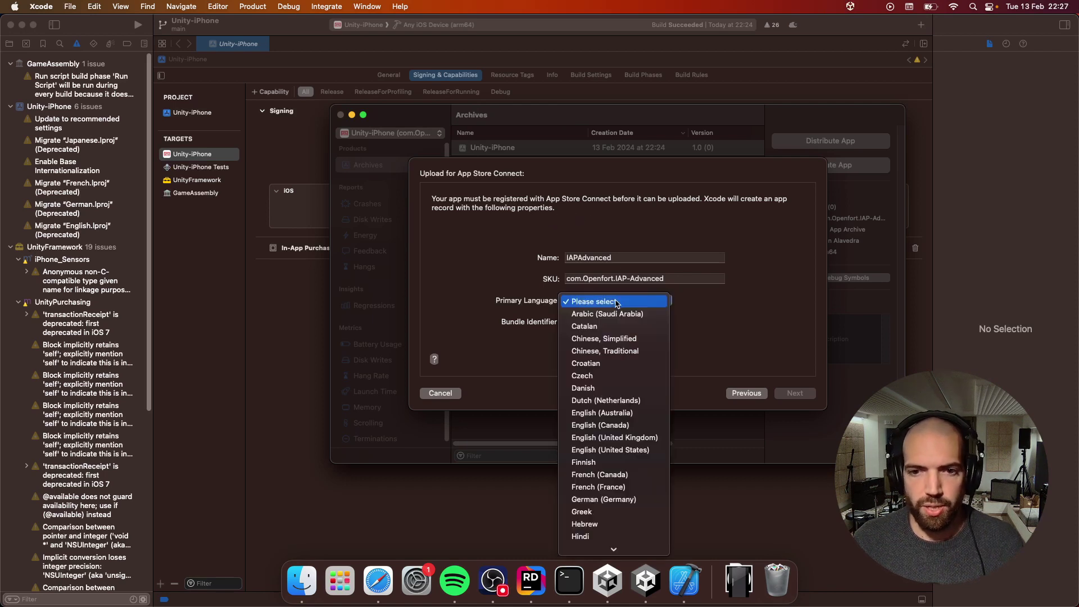
key(e)
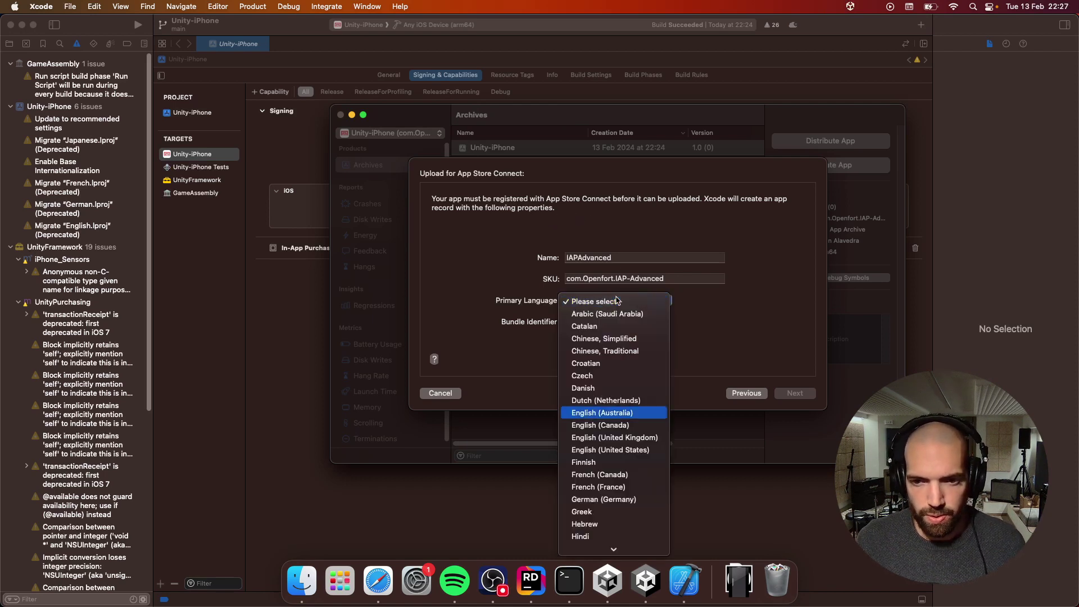
key(Down)
key(Down)
key(Down)
key(Return)
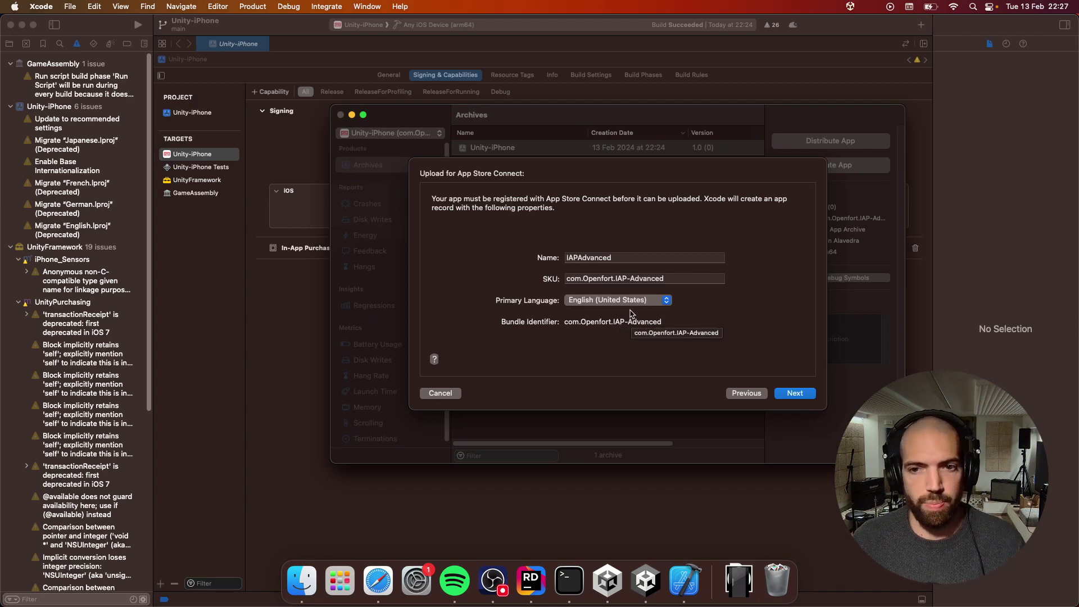
Check the Identification bundle identifier in Unity's iOS Player settings, then return to Xcode
click(643, 583)
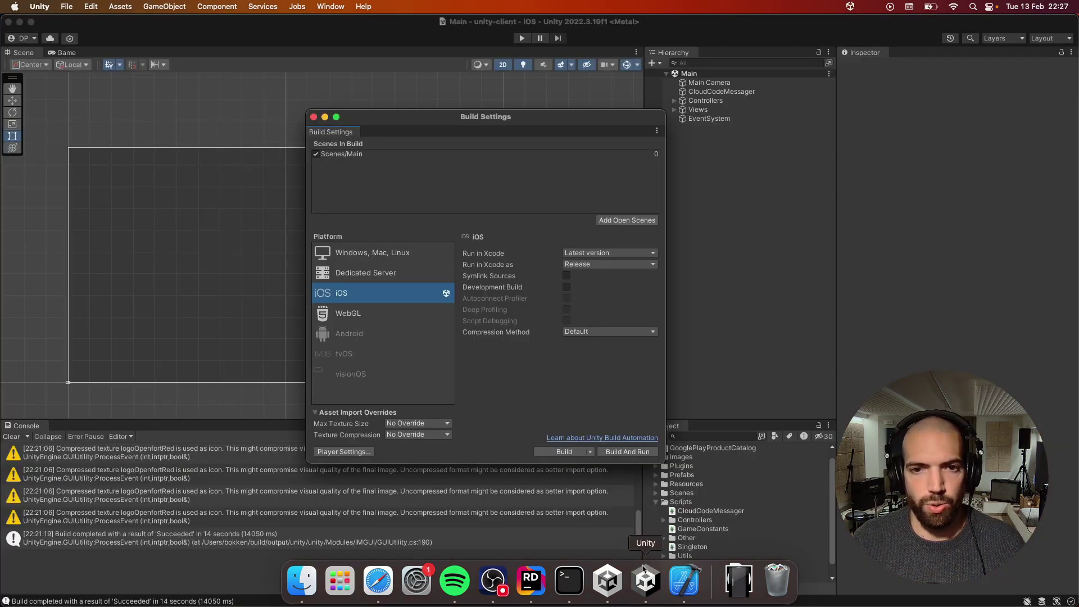
click(344, 452)
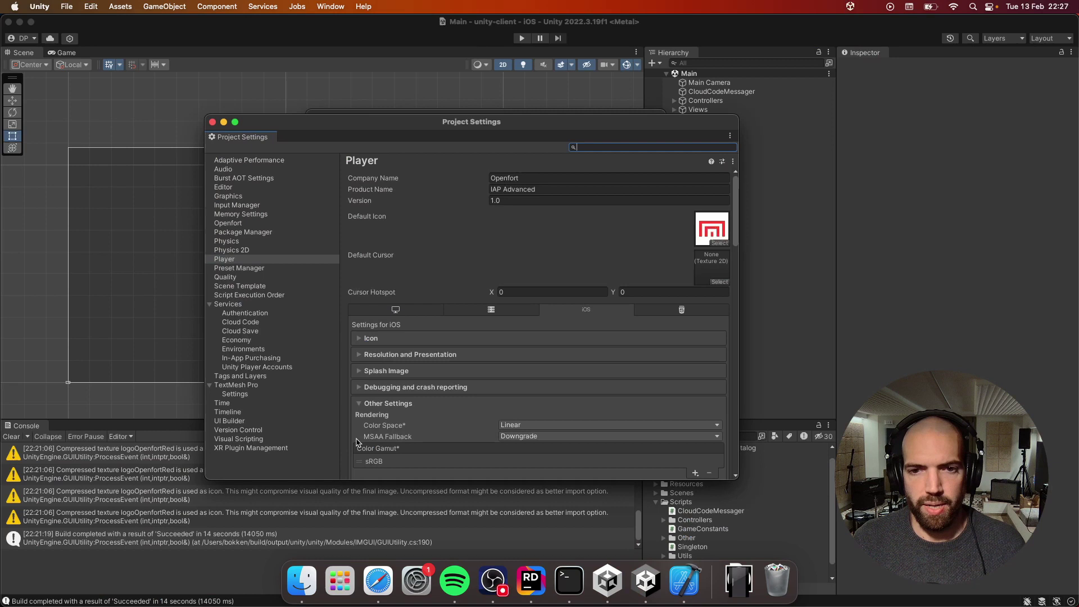
scroll(388, 408, down, 10)
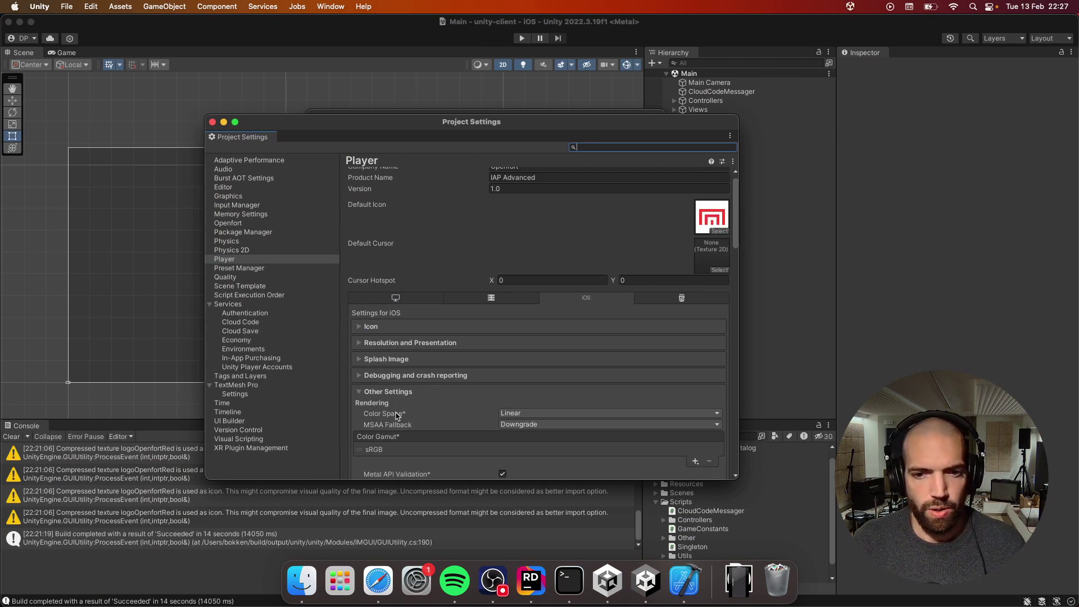
scroll(413, 409, down, 1)
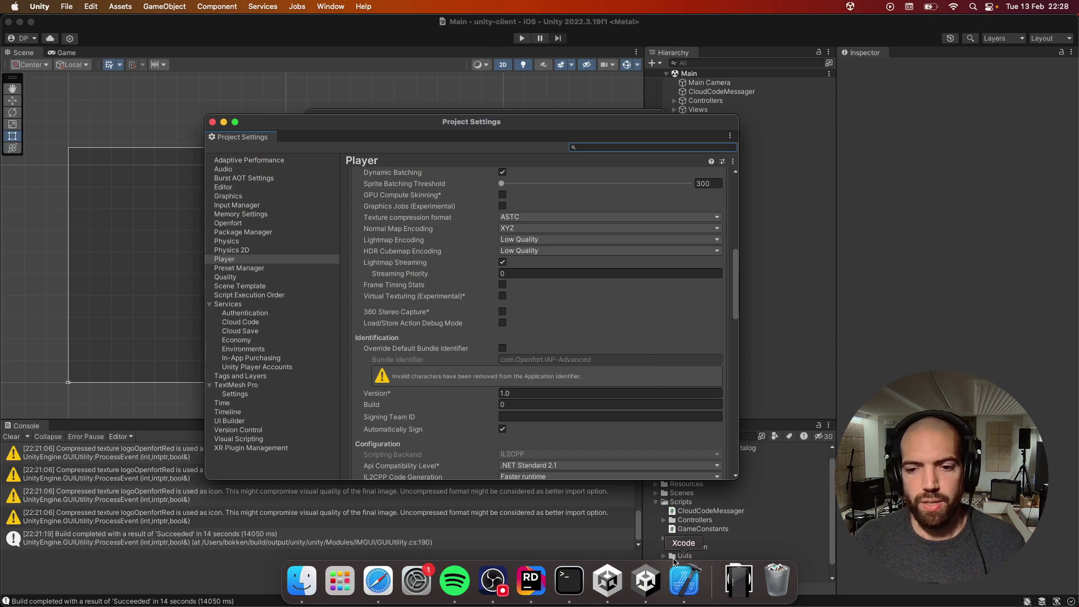
click(681, 585)
Create the IAPAdvanced app record, upload build 1.0, and dismiss the completion notice
click(795, 393)
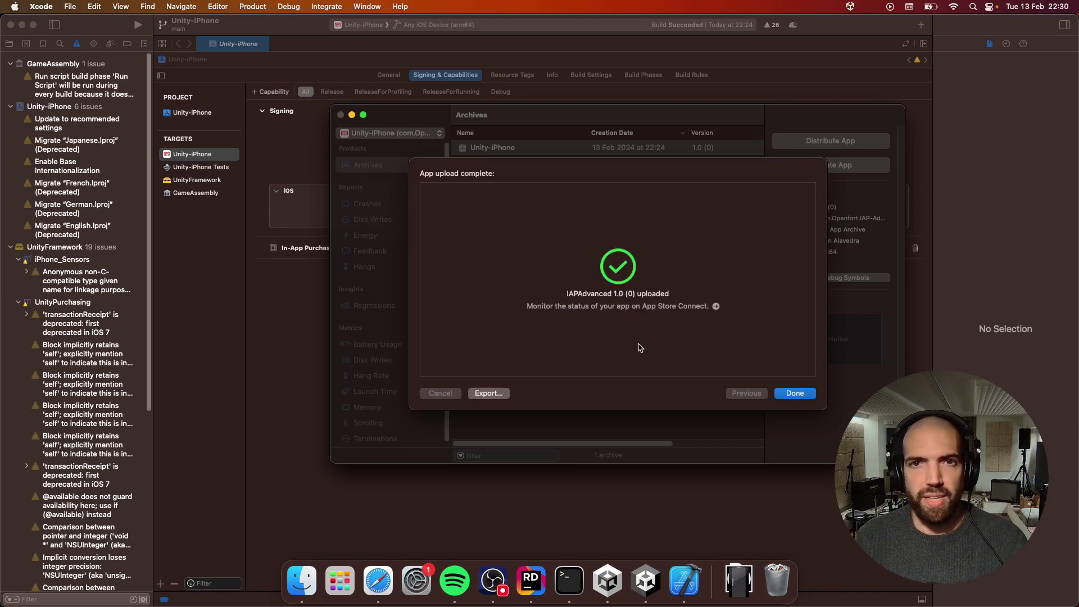
click(795, 392)
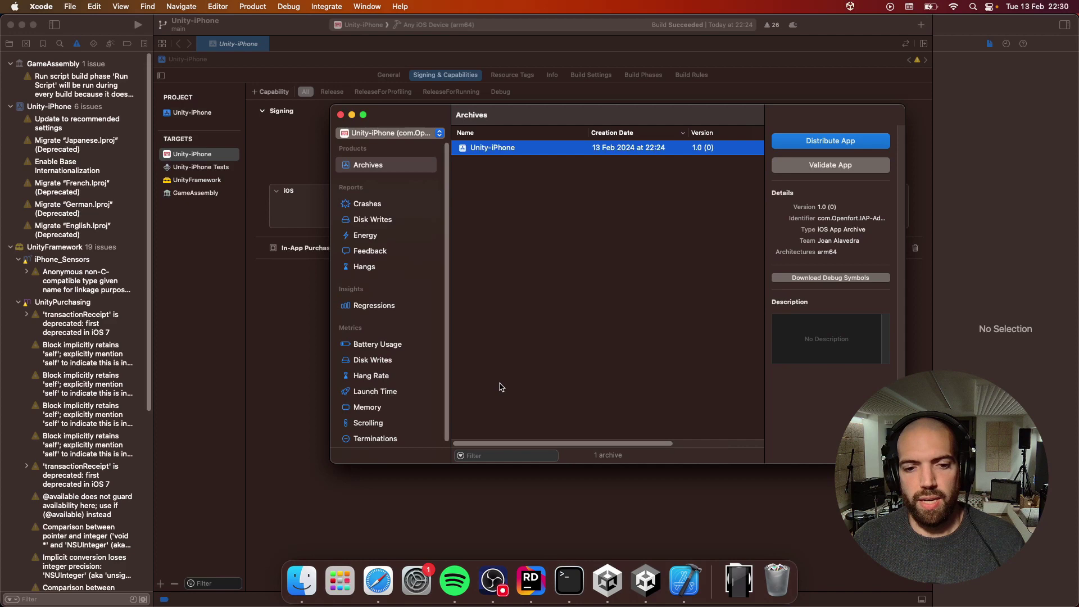
click(377, 580)
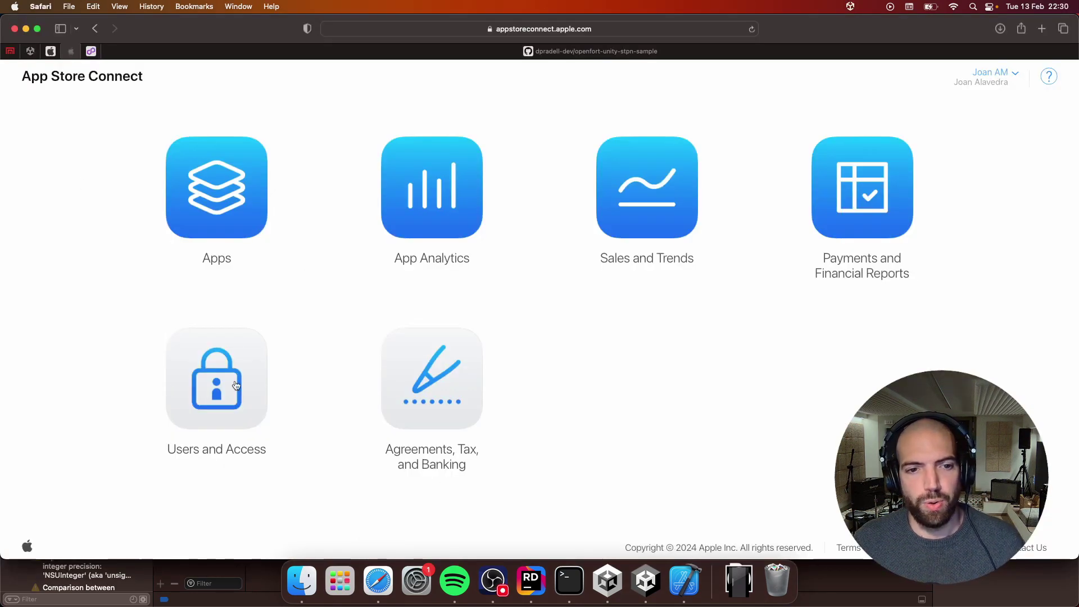
Open IAPAdvanced from Apps and go to Monetization > In-App Purchases
click(237, 210)
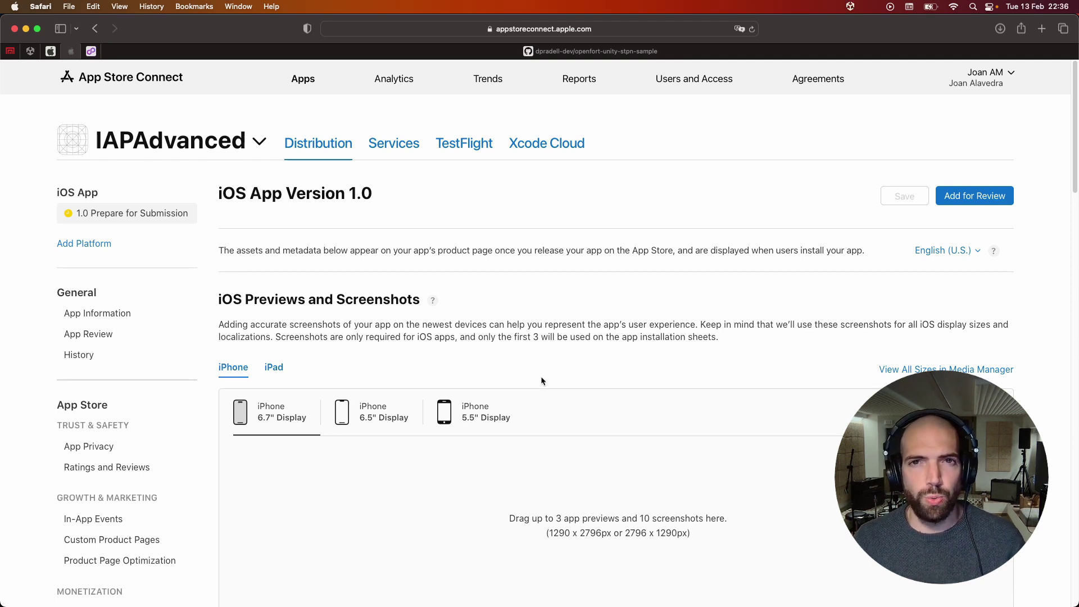
scroll(126, 456, down, 2)
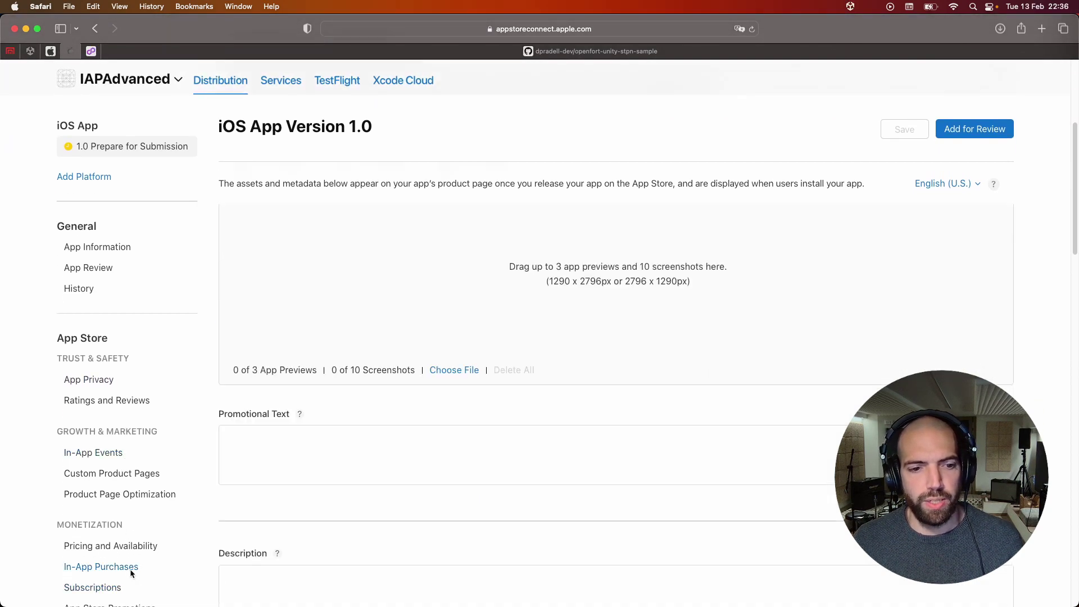
click(133, 568)
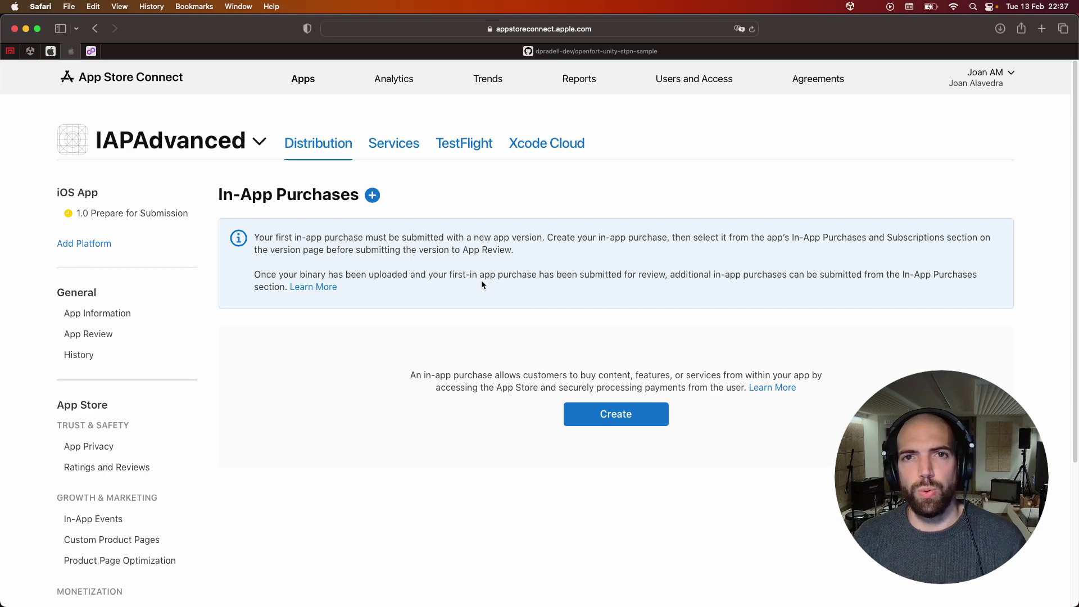
Start a new in-app purchase with type Consumable and reference name Gold
click(374, 196)
click(379, 290)
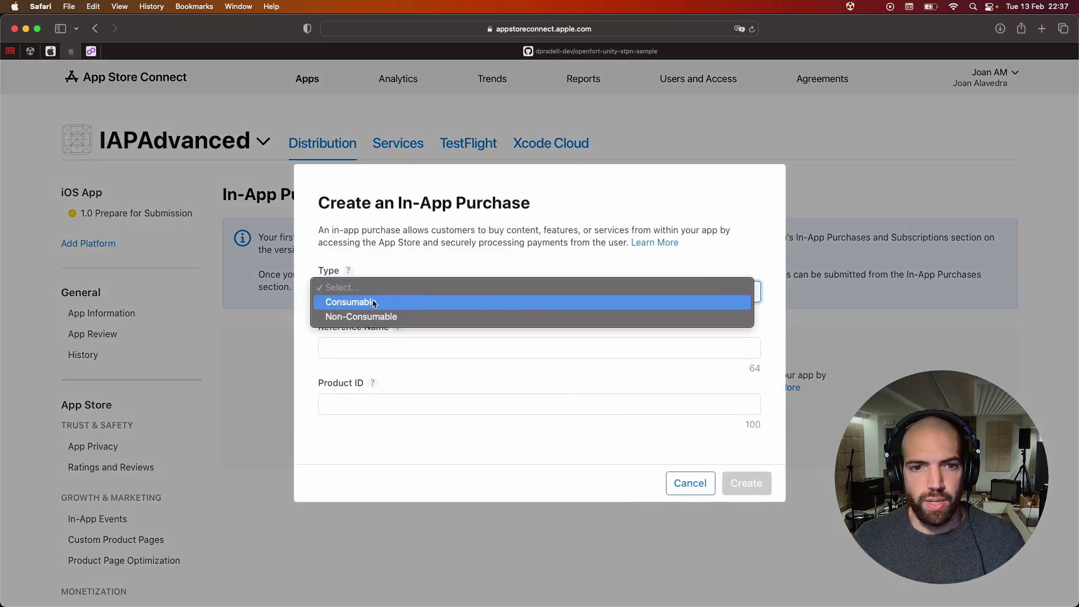
click(374, 303)
click(381, 342)
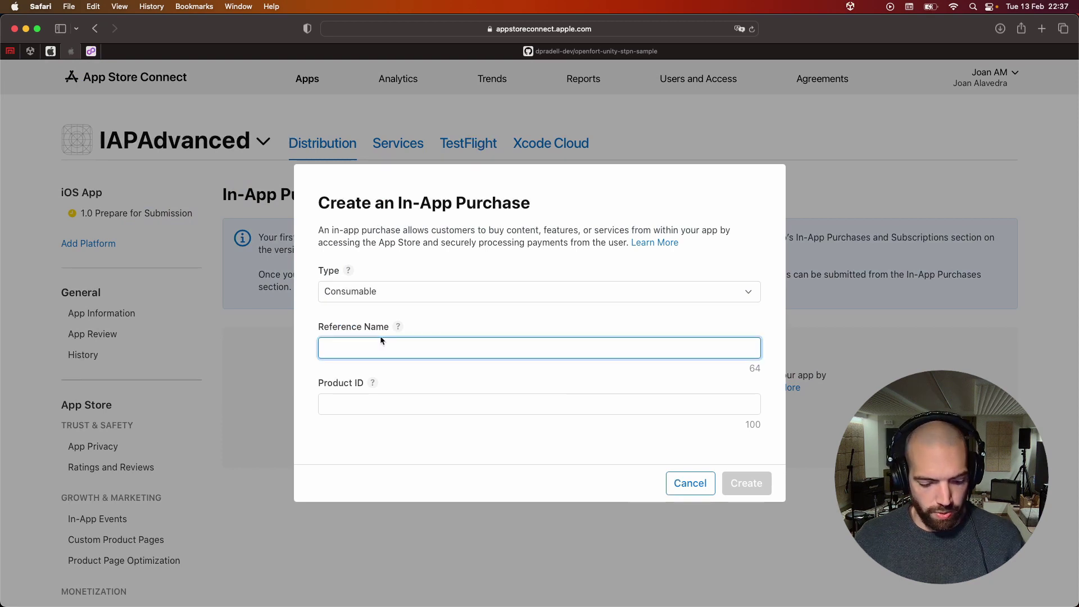
text(Gold)
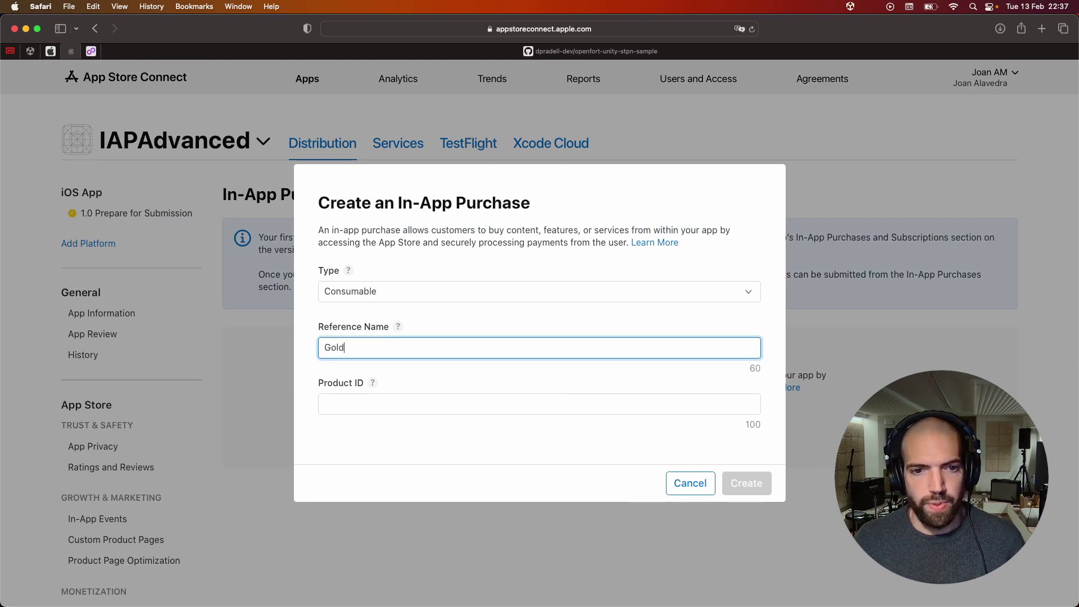
click(369, 401)
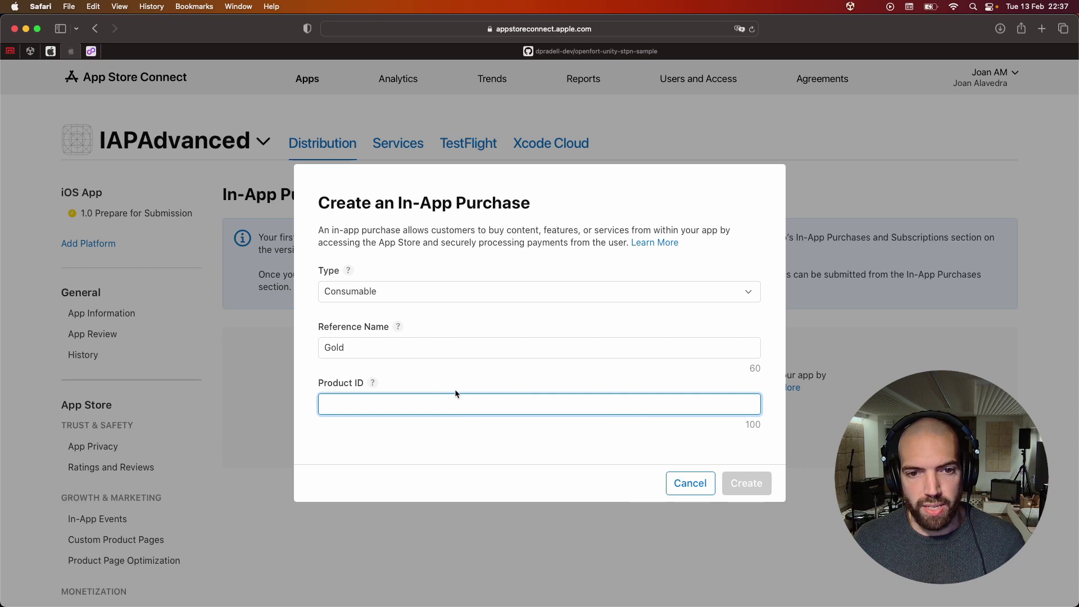
Copy com.openfort.iapadvanced.gold from Unity's IAP Catalog and return to Safari
key(super+Tab)
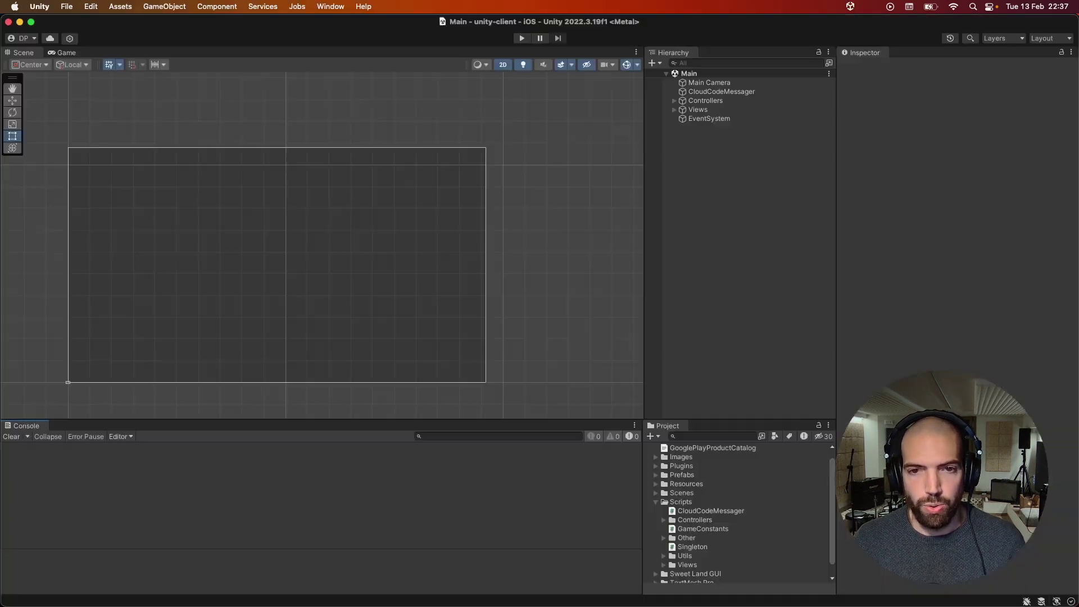
click(274, 6)
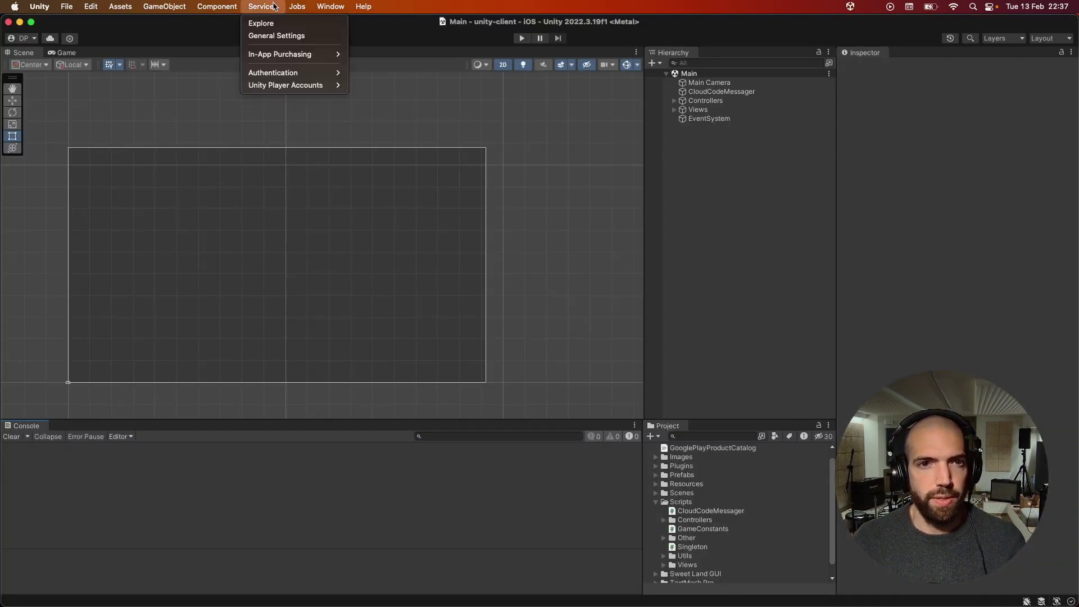
mouse_move(293, 57)
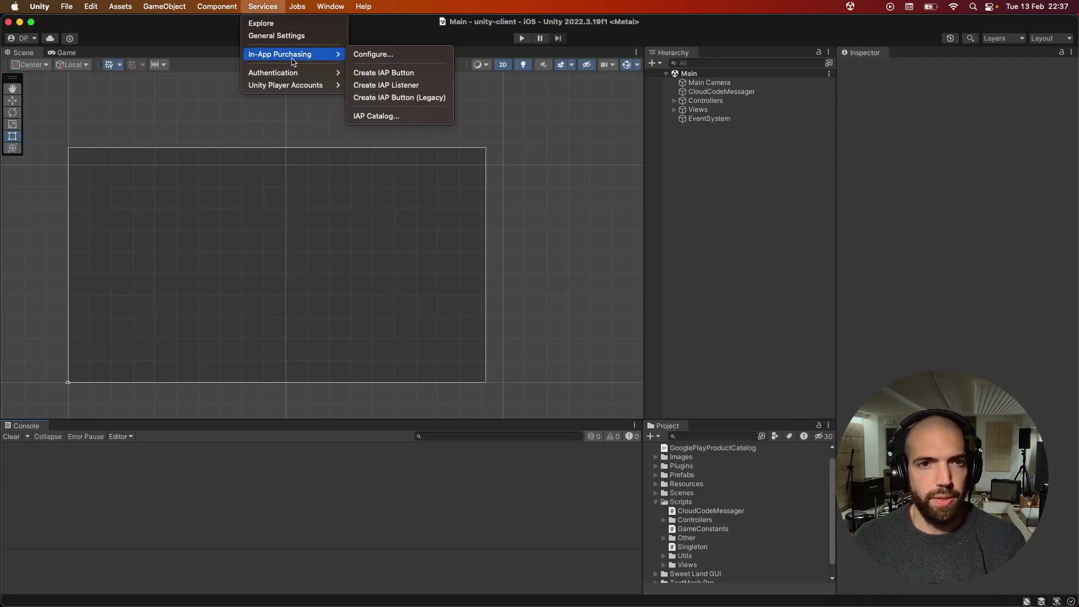
click(381, 116)
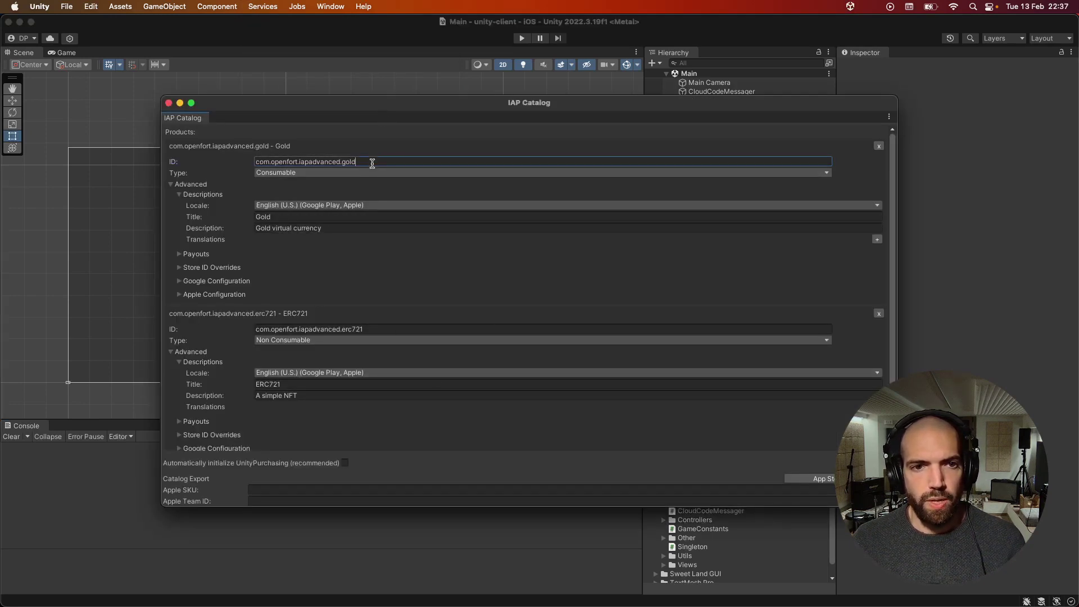
click(345, 161)
key(super+c)
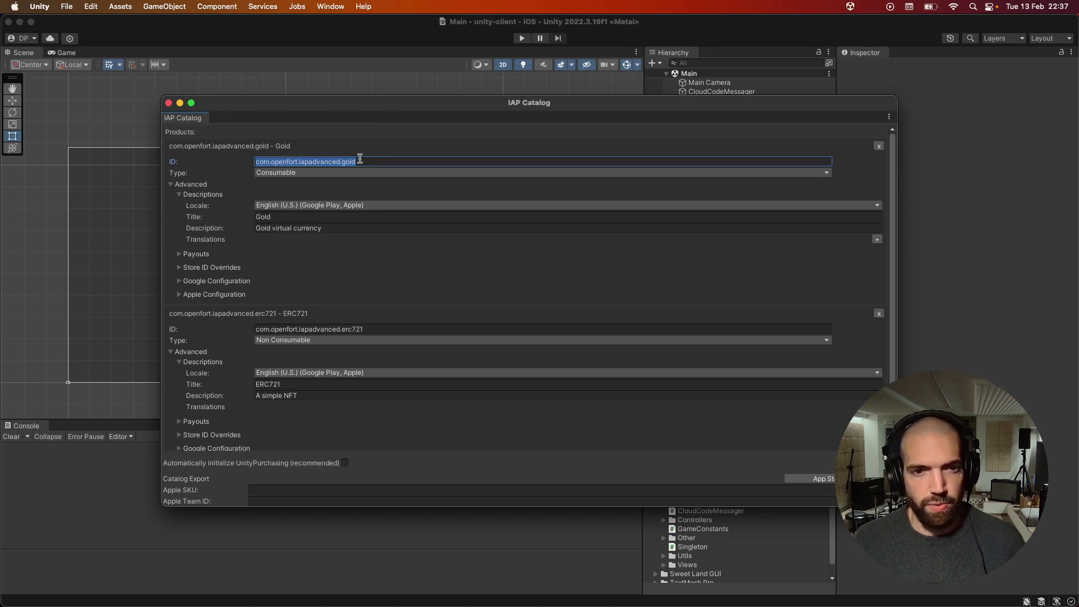
key(super+Tab)
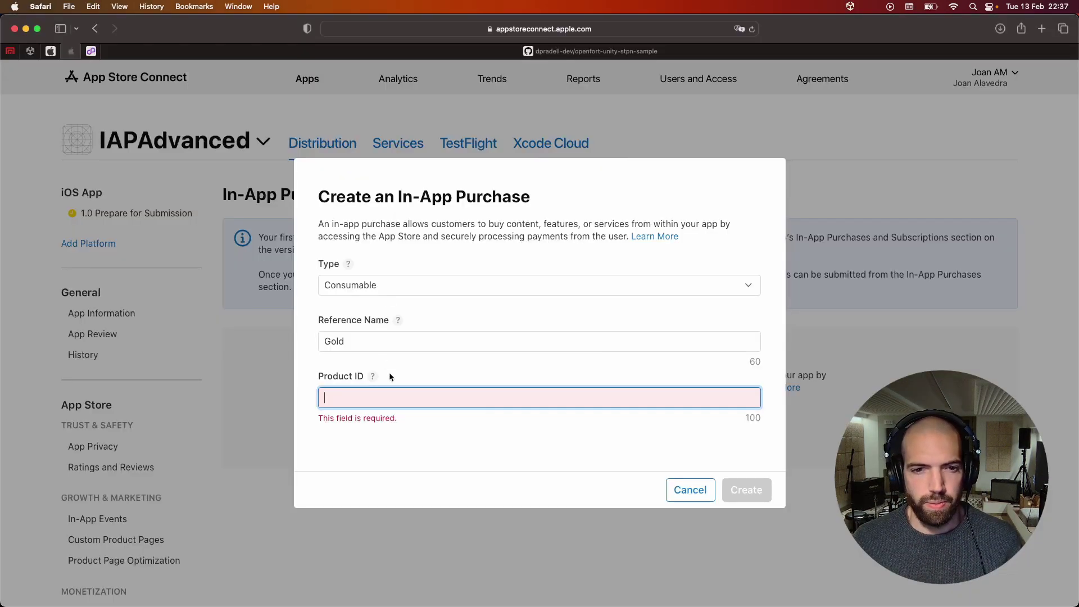
Create the Gold consumable with product ID com.openfort.iapadvanced.gold and scroll through its availability and pricing details
key(super+v)
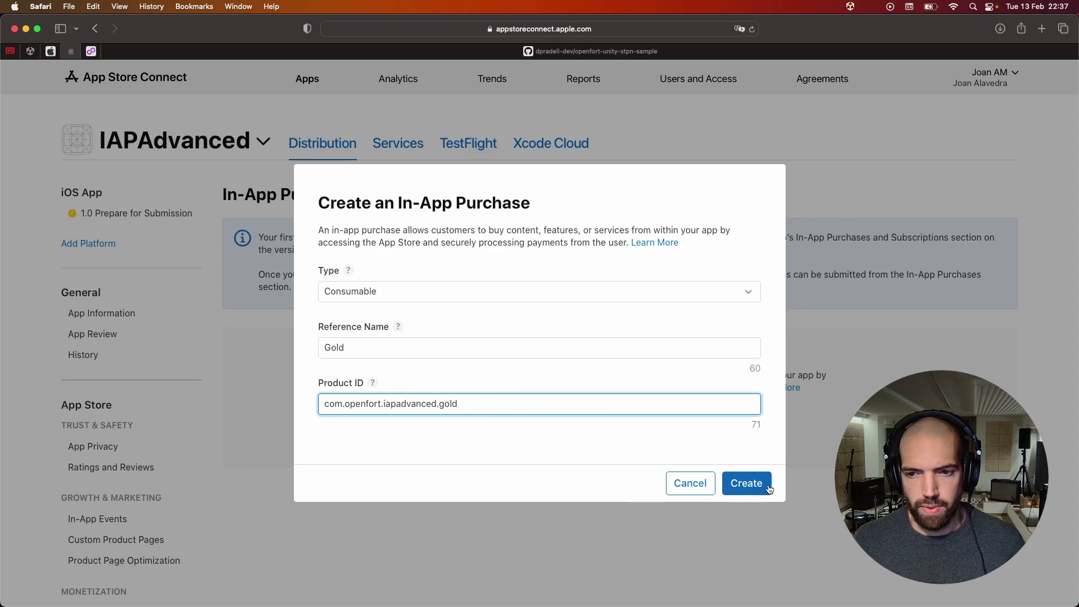
click(746, 484)
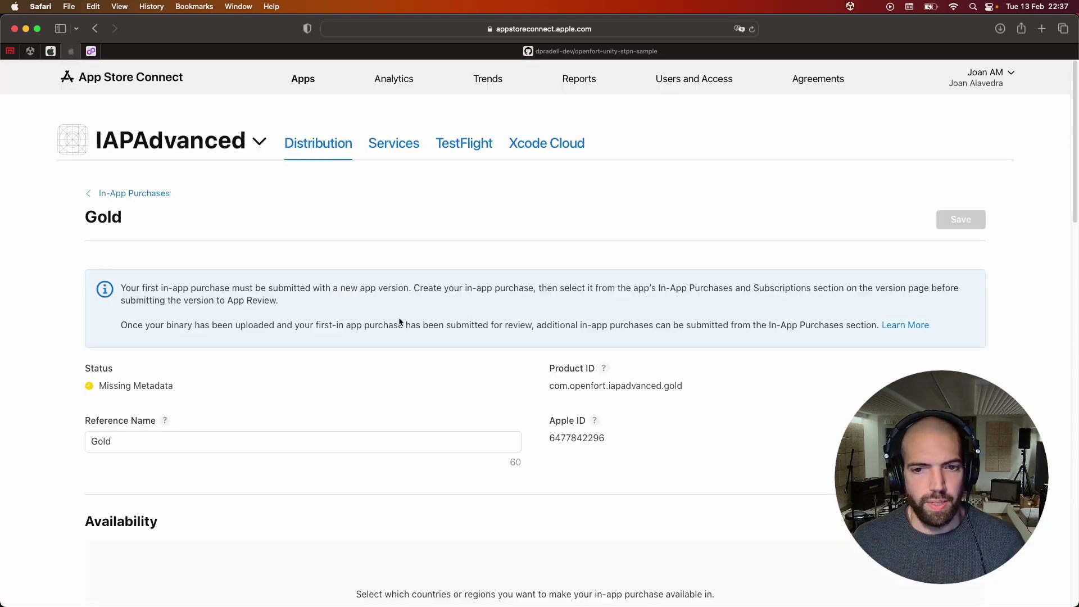
scroll(416, 329, down, 1)
scroll(436, 359, down, 1)
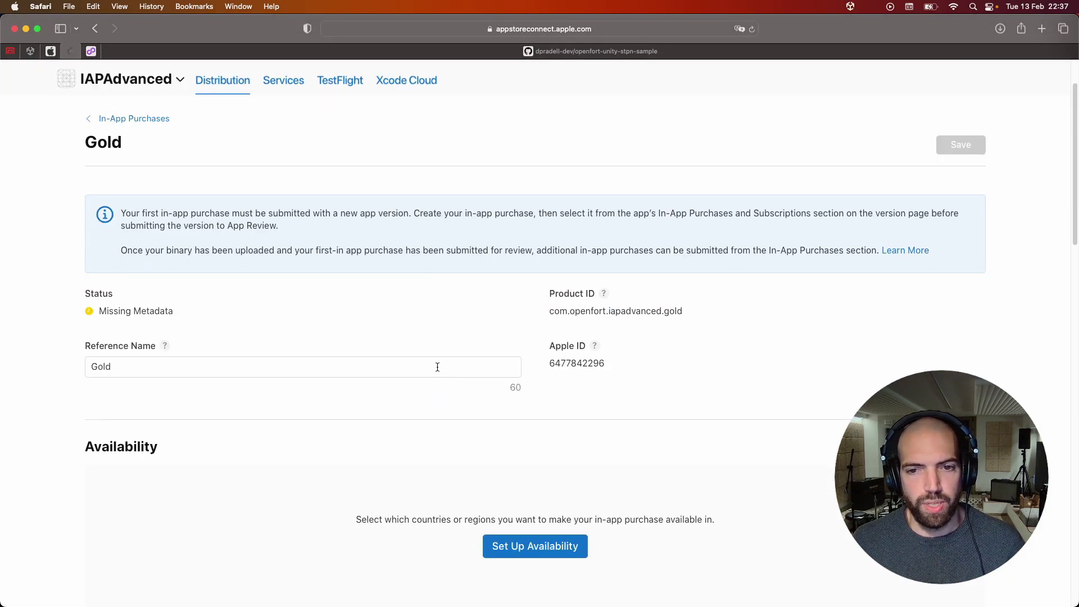
scroll(427, 359, up, 2)
scroll(427, 359, down, 2)
scroll(457, 374, down, 1)
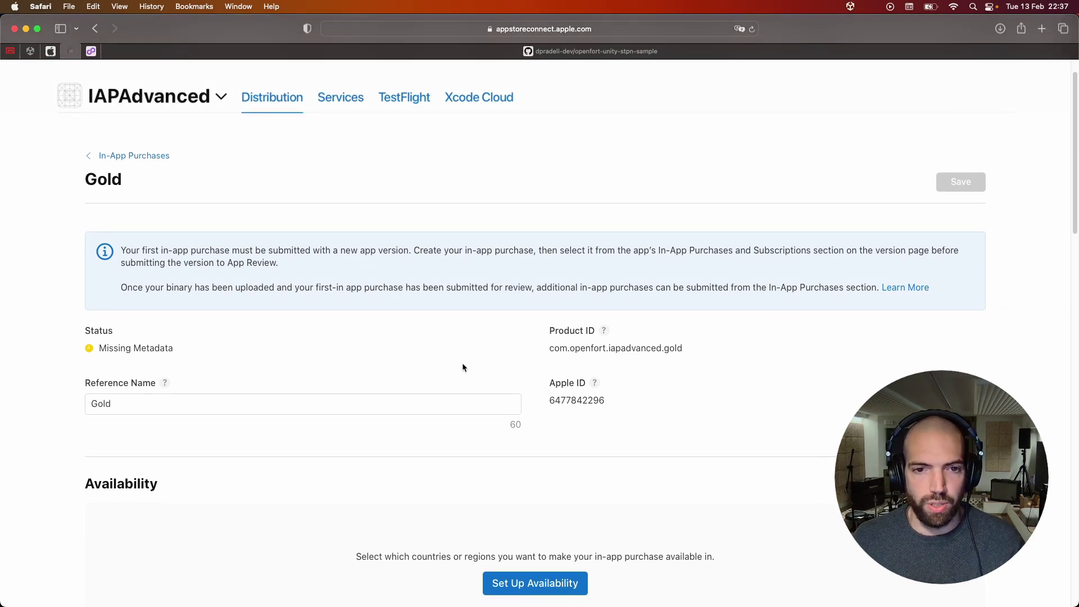
scroll(462, 366, down, 2)
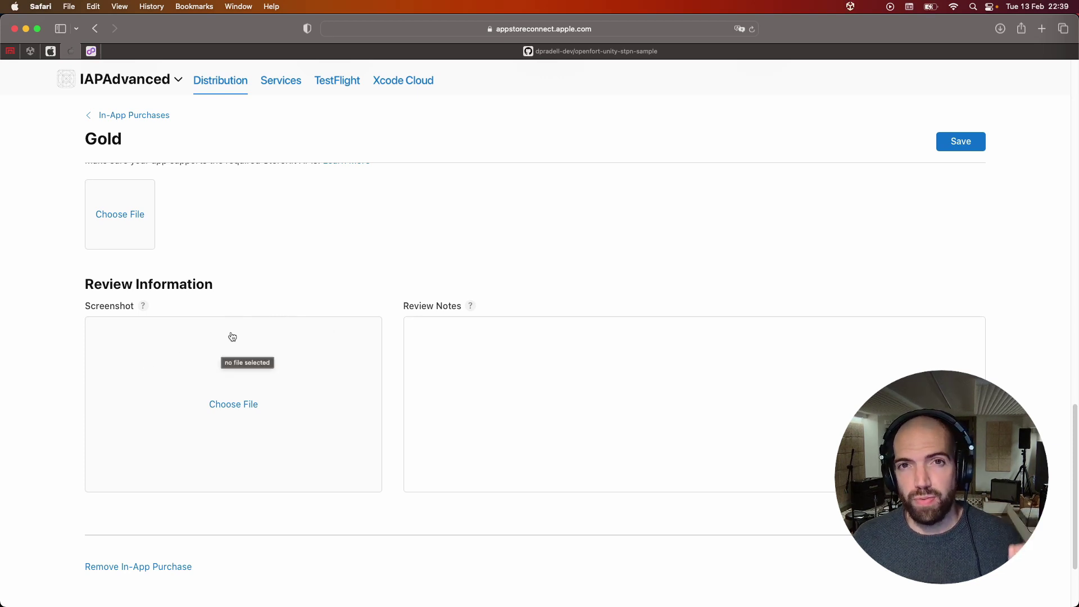
Upload the 2532×1170 gold screenshot PNG as Gold's review screenshot
click(244, 414)
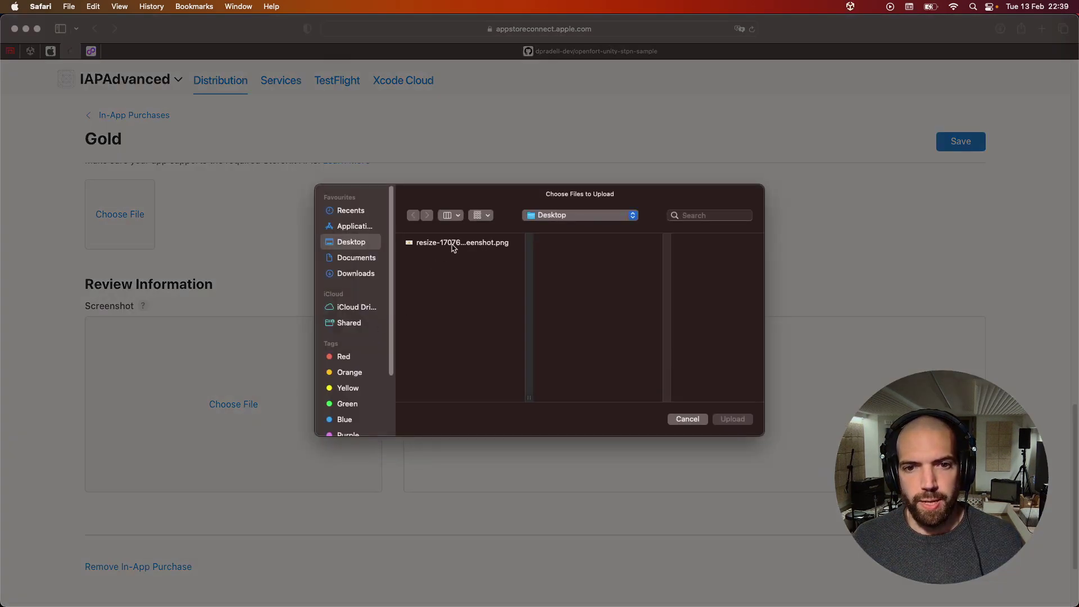
click(453, 248)
scroll(676, 351, down, 3)
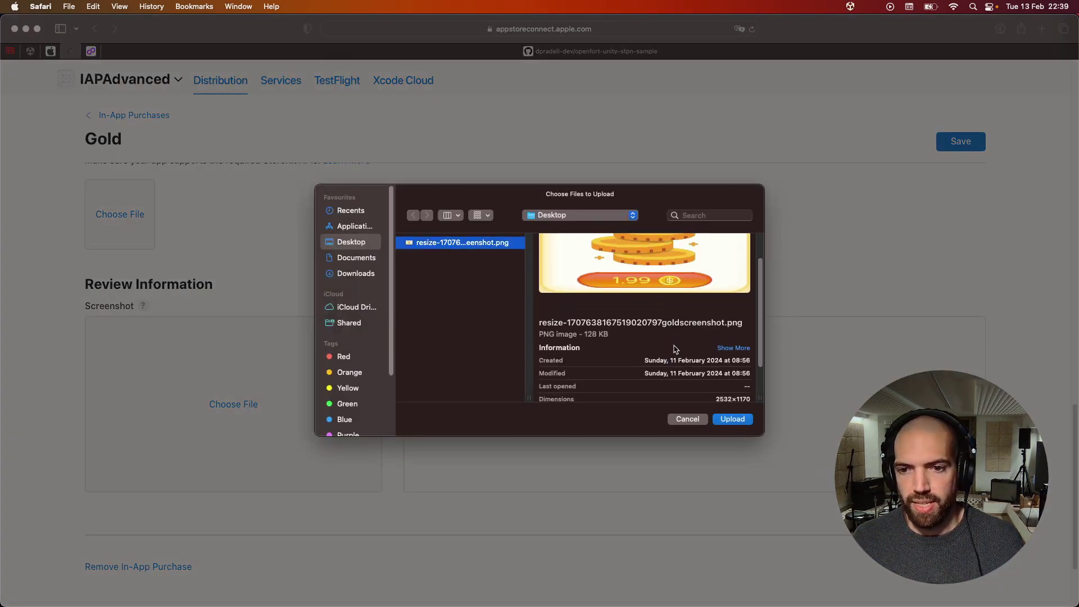
scroll(676, 350, down, 2)
drag(725, 345, 753, 343)
click(736, 420)
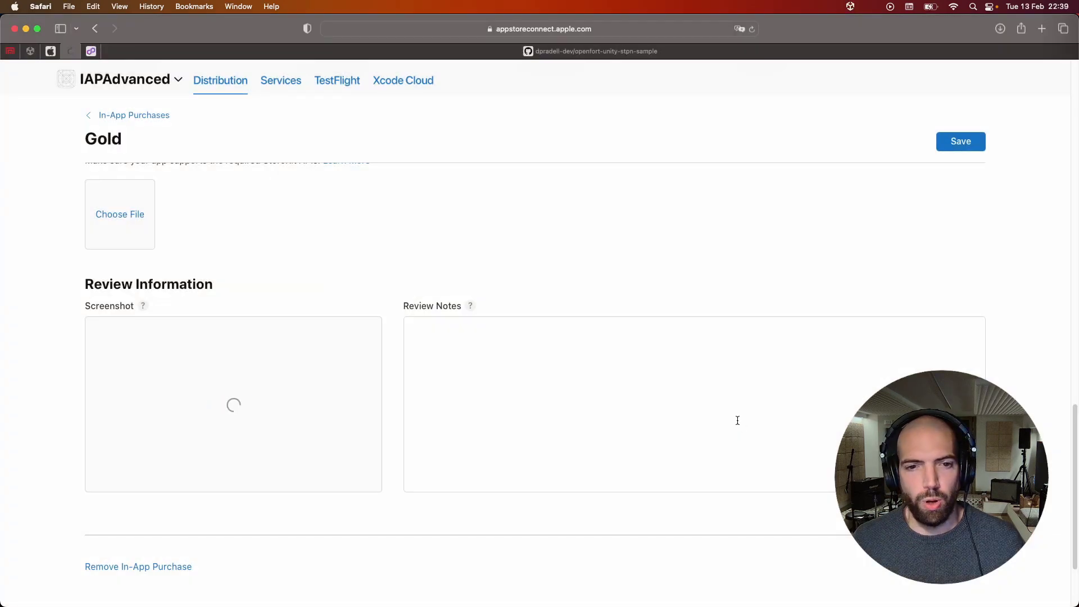
Save Gold, then start the ERC721 non-consumable in-app purchase from the In-App Purchases list
click(965, 140)
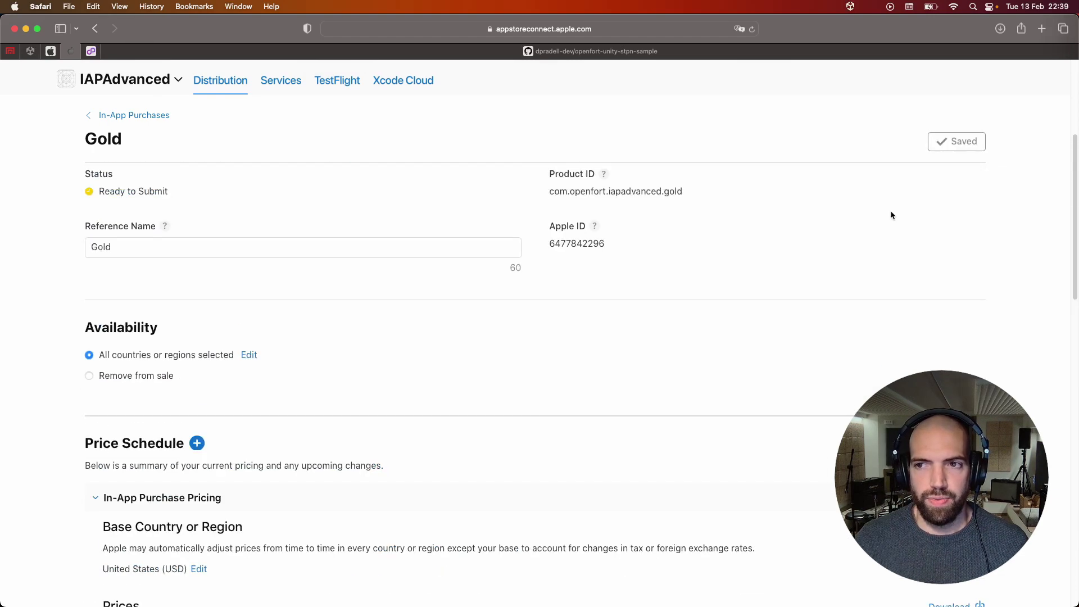
click(125, 141)
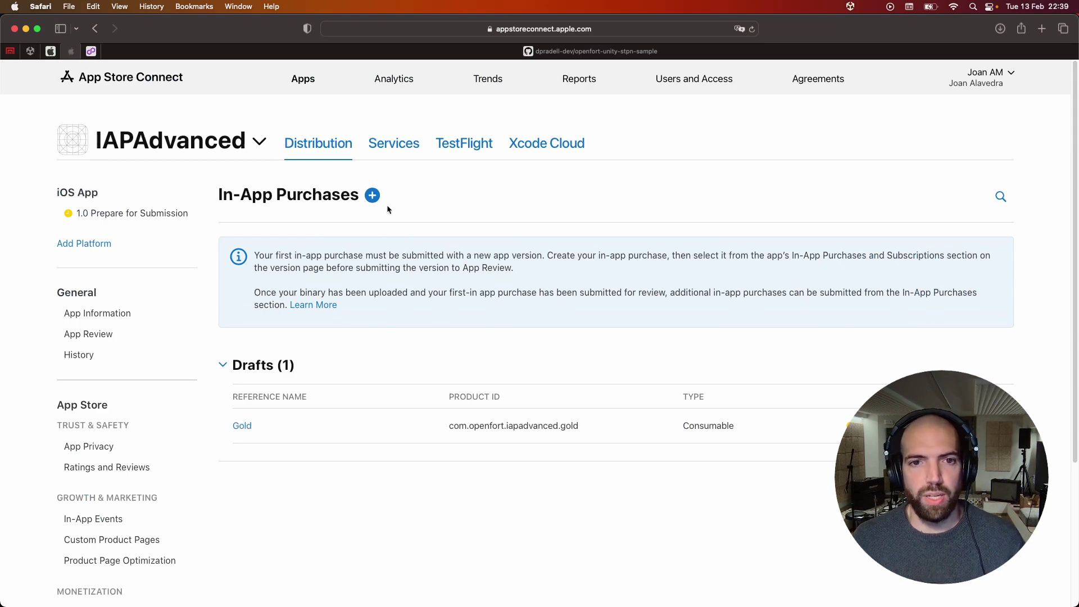
click(372, 196)
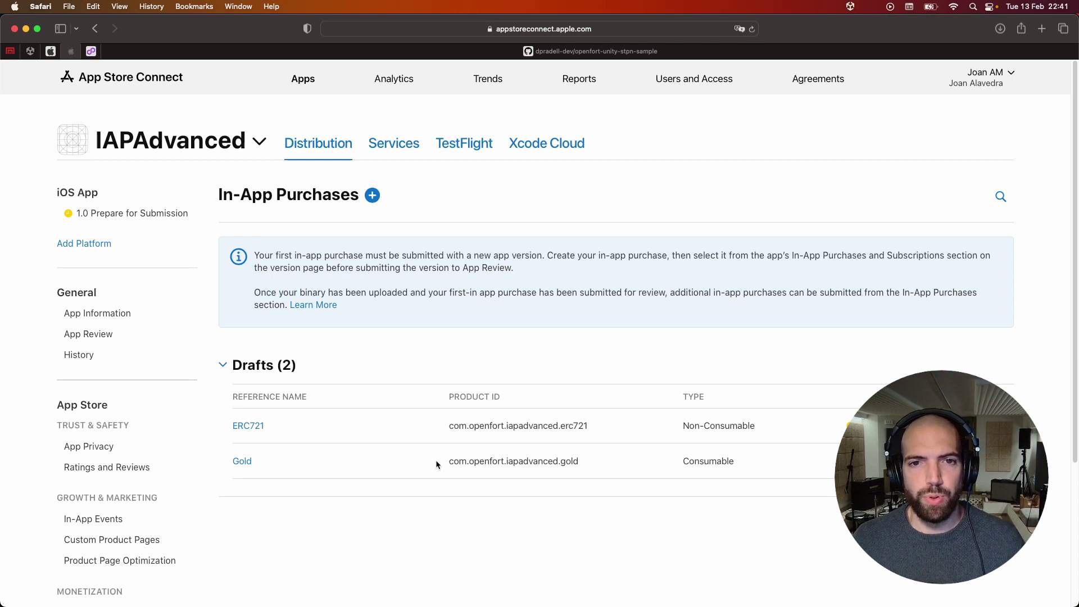
On the TestFlight build, answer Missing Compliance with 'None of the algorithms mentioned above'
click(477, 148)
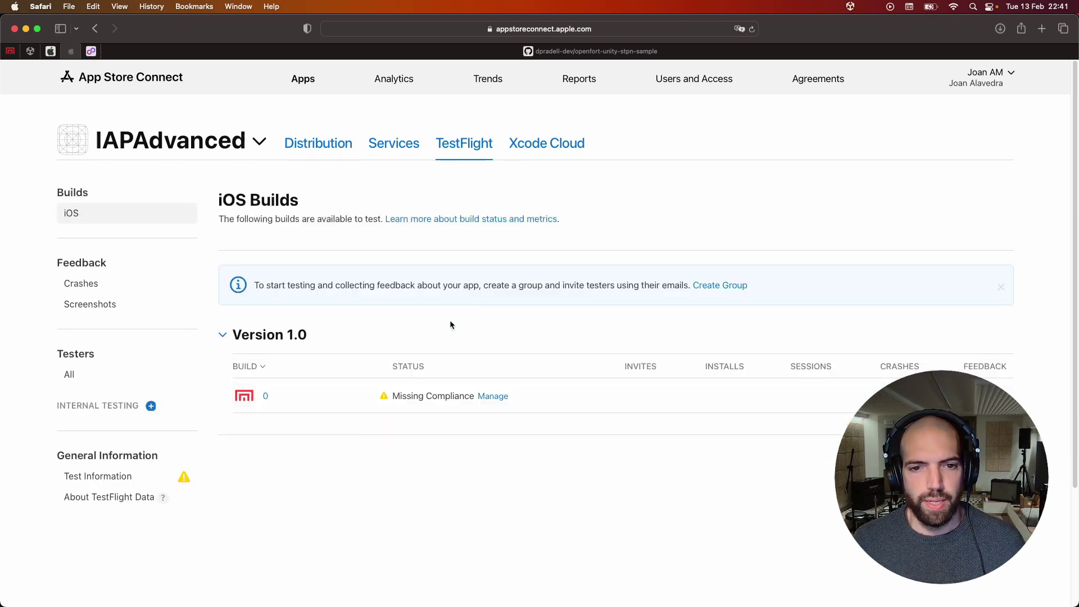
click(493, 398)
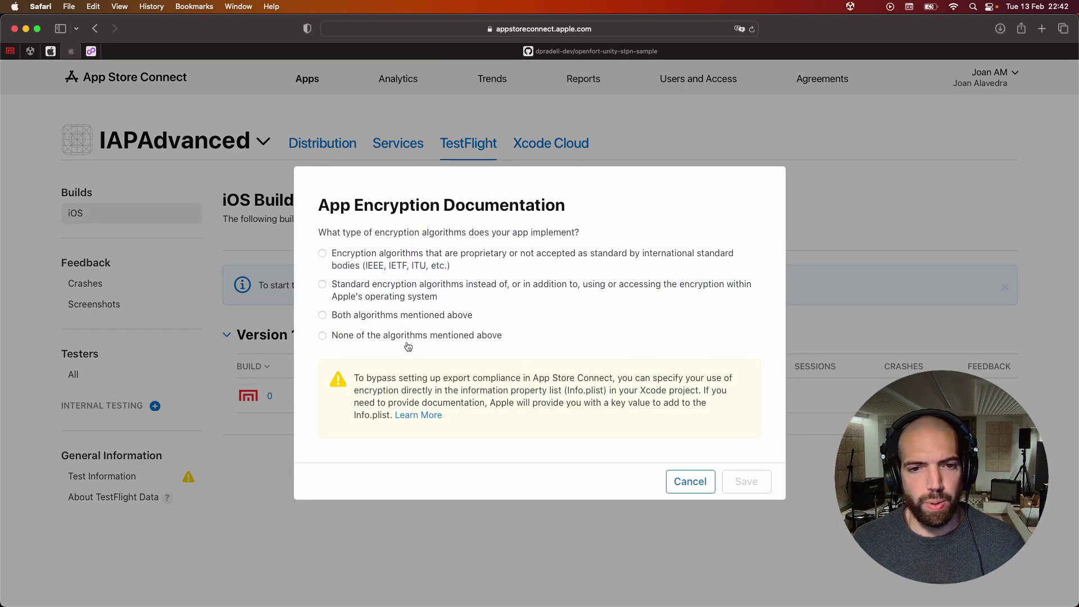
click(390, 335)
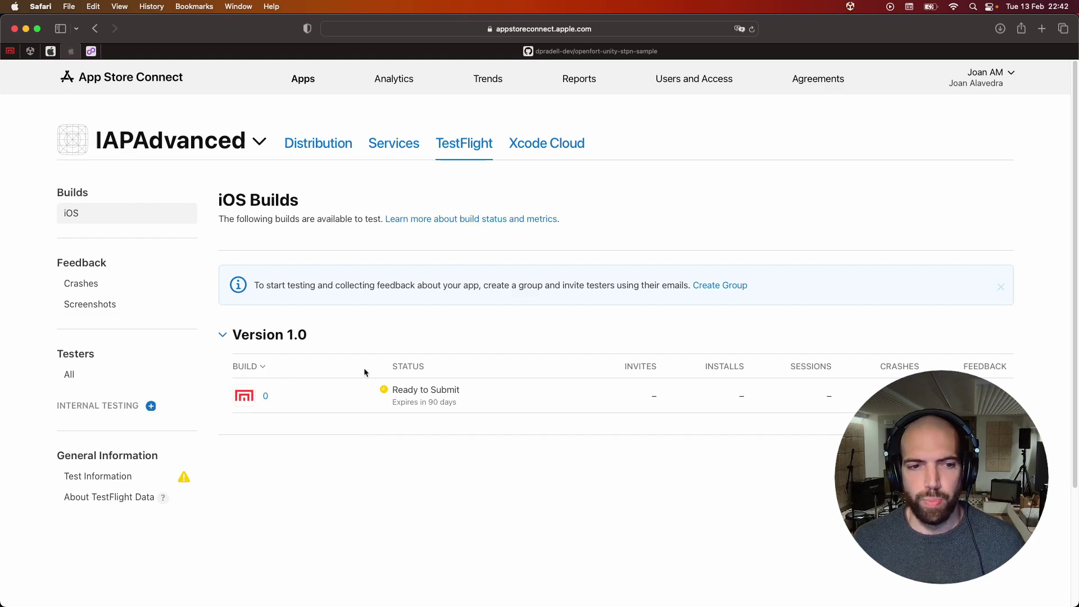
Create an internal testing group named 'Internal testers' with automatic distribution enabled
click(152, 407)
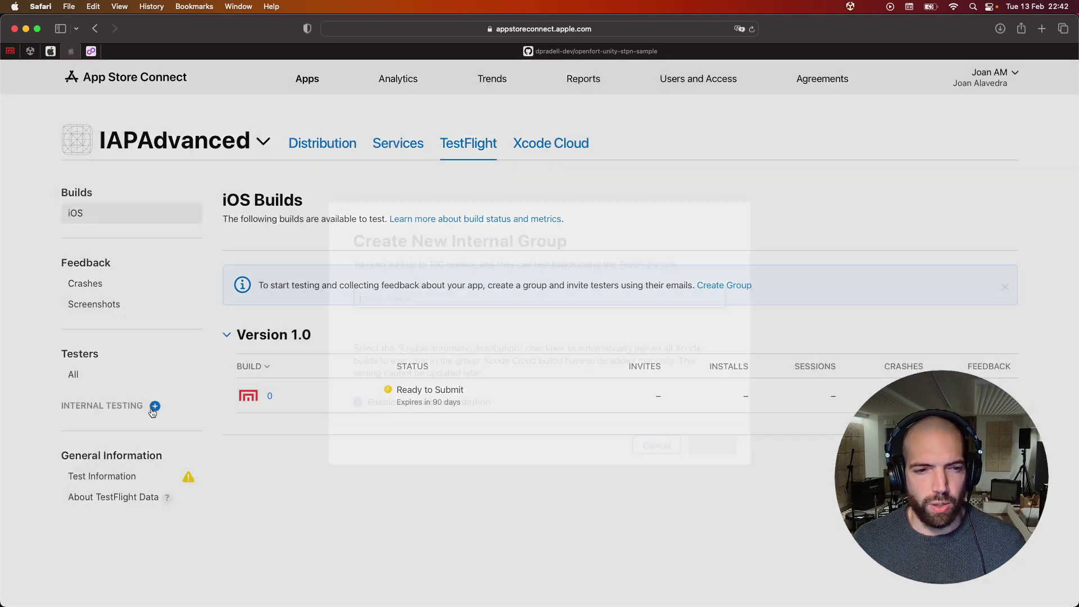
text(INTE)
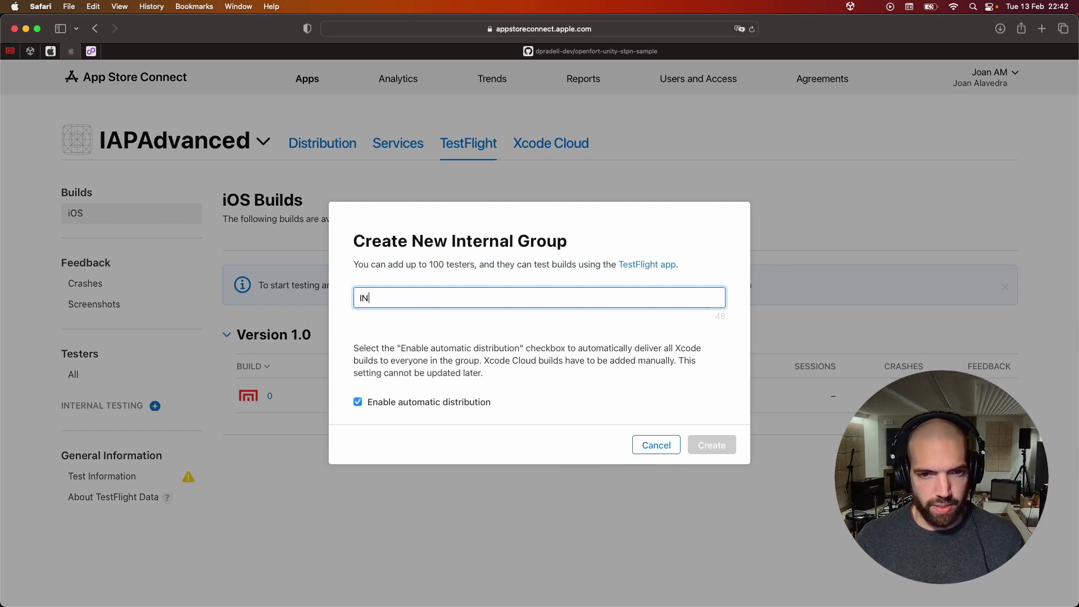
key(BackSpace)
key(BackSpace)
key(BackSpace)
key(BackSpace)
key(Caps_Lock)
text(Internal testers)
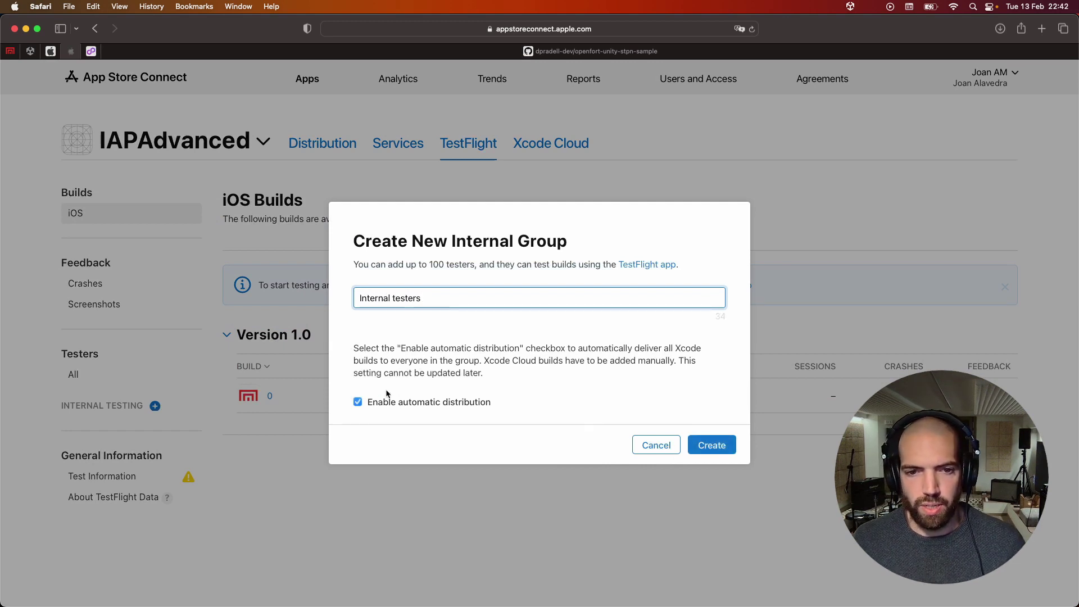
click(709, 444)
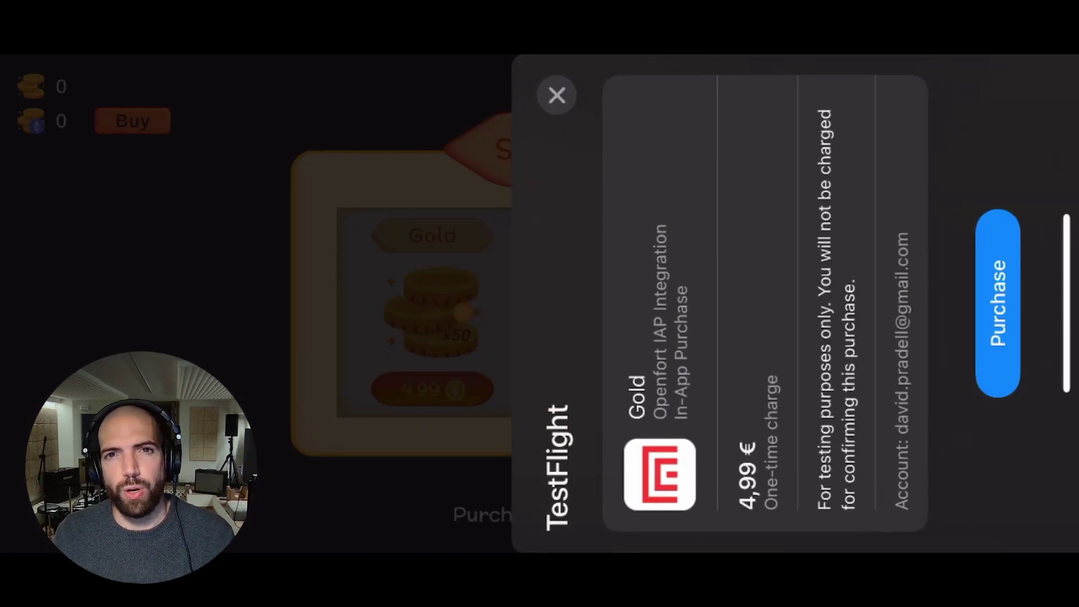
Confirm the 4.99 Gold pack purchase and dismiss the success alert
click(997, 303)
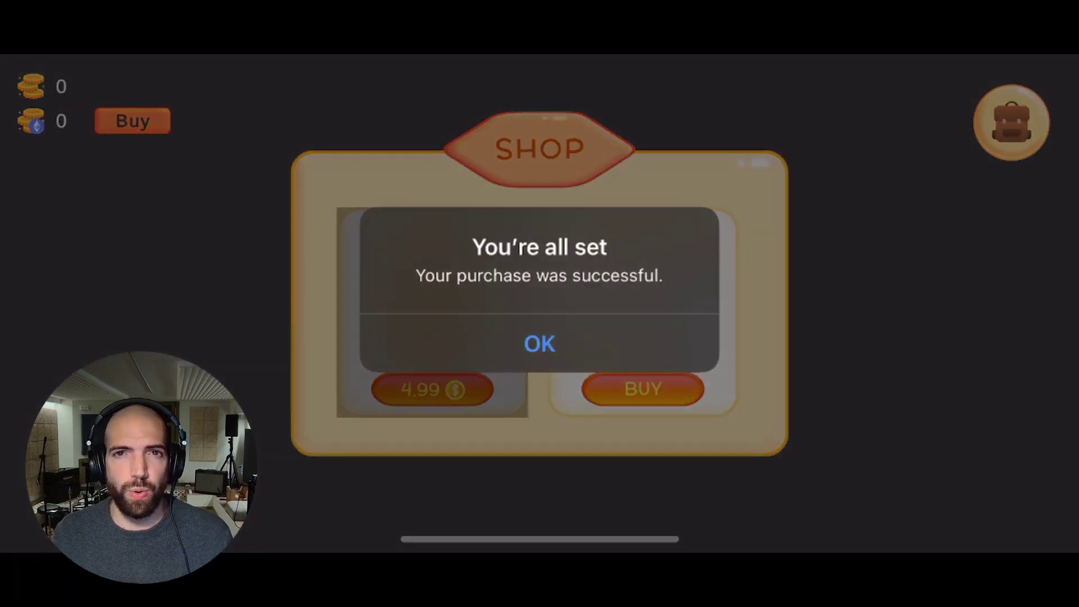
click(539, 344)
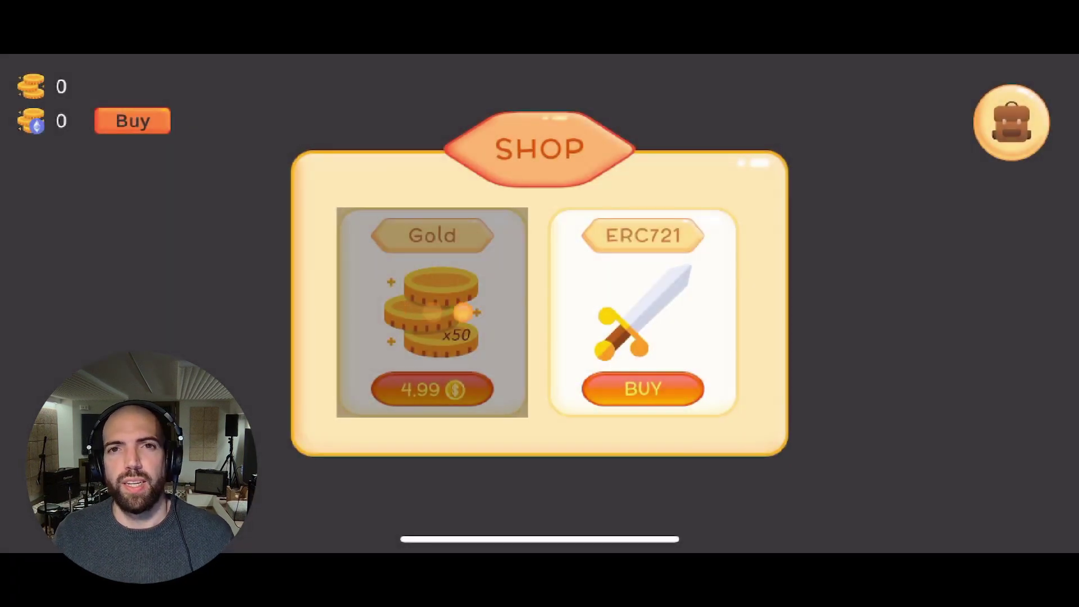